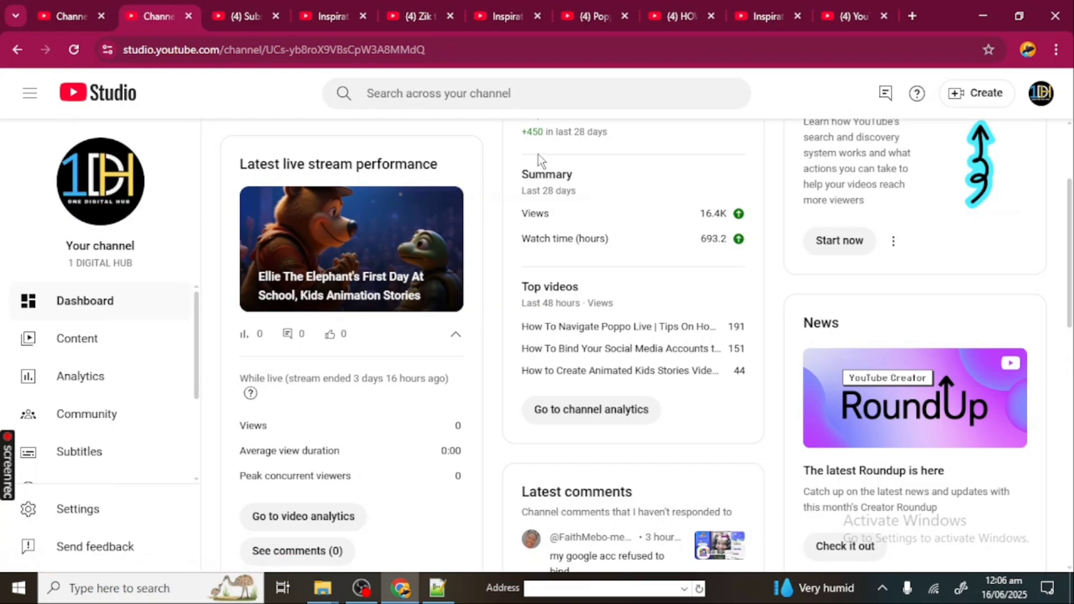
Start and then cancel a video upload, ending on the Videos list with the 15 June 2025 upload first.
{"action": "left_click", "coordinate": [980, 101]}
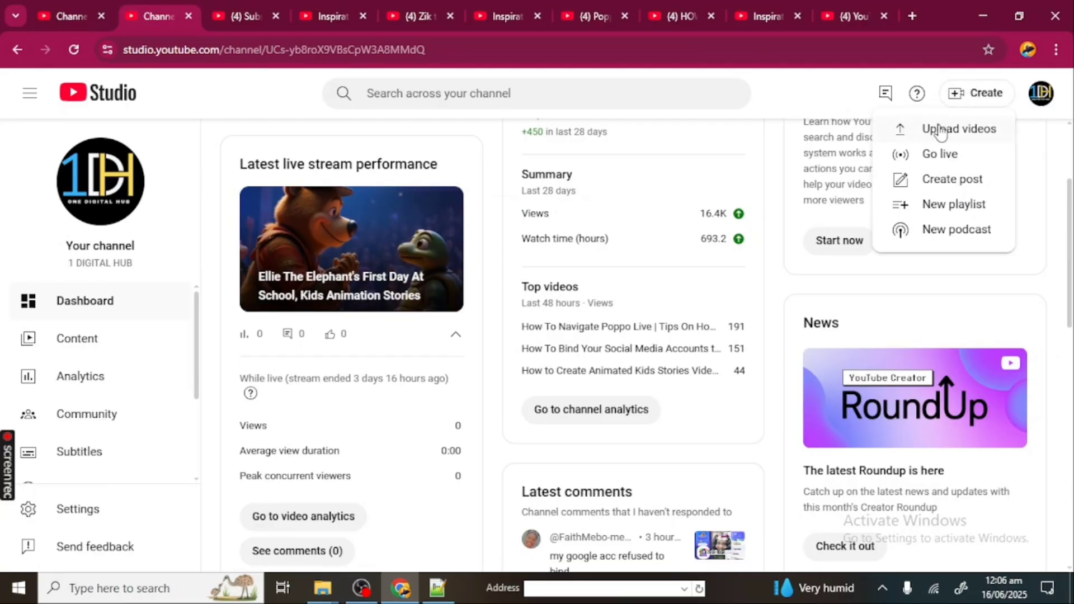
{"action": "left_click", "coordinate": [941, 132]}
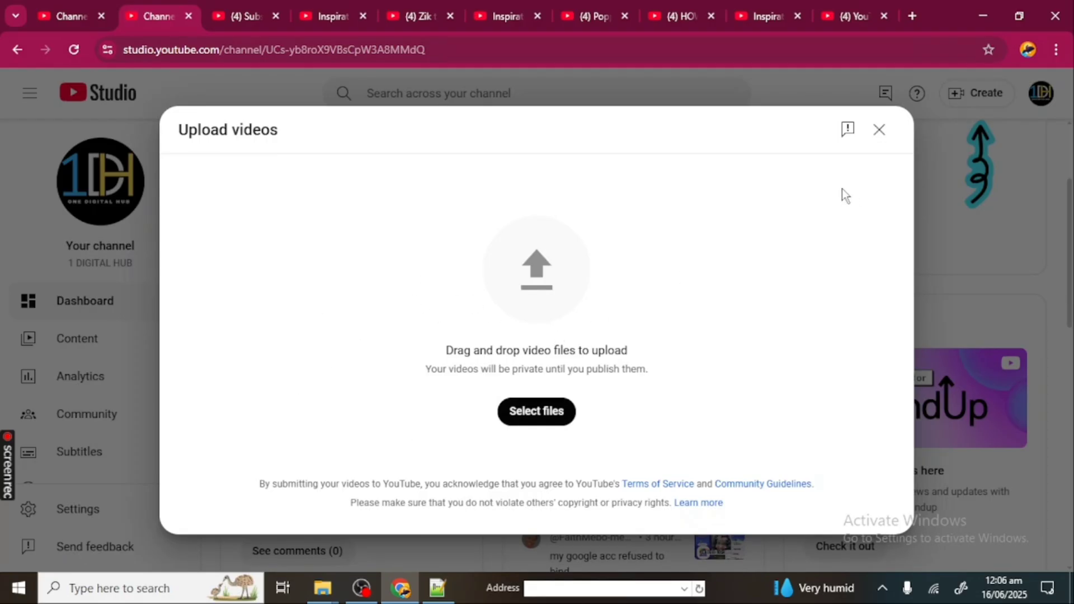
{"action": "left_click", "coordinate": [879, 131]}
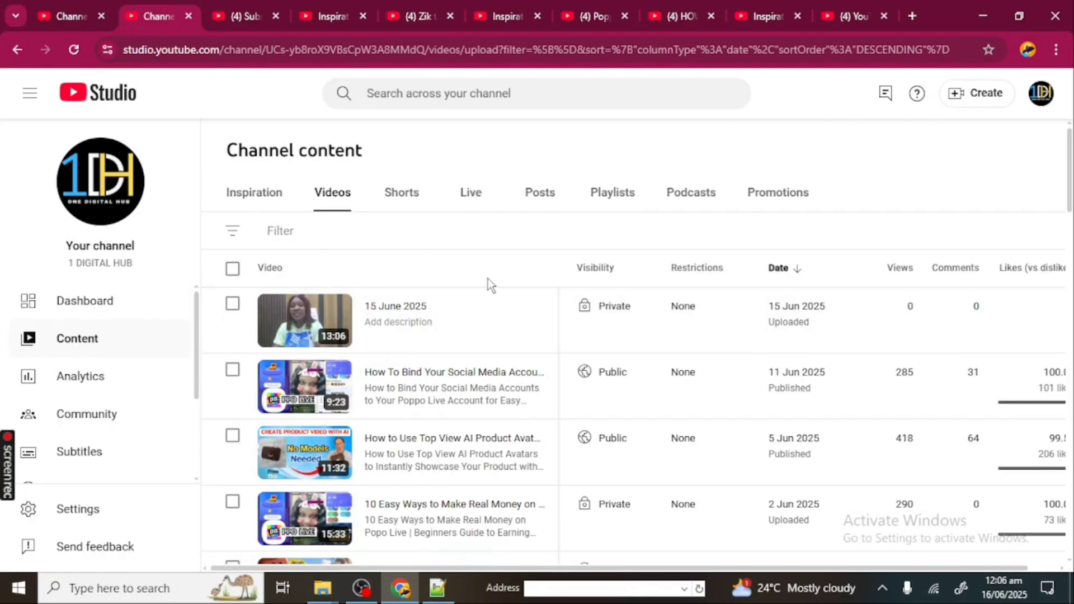
{"action": "mouse_move", "coordinate": [583, 308]}
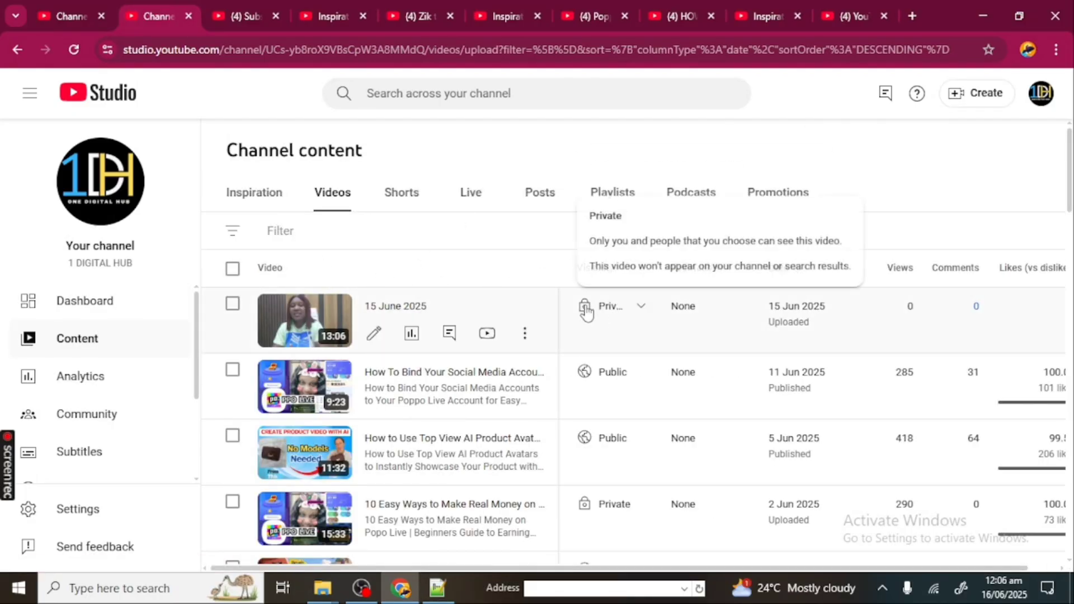
Open the 15 June 2025 video's details page and place the caret in its empty Description box.
{"action": "left_click", "coordinate": [373, 335]}
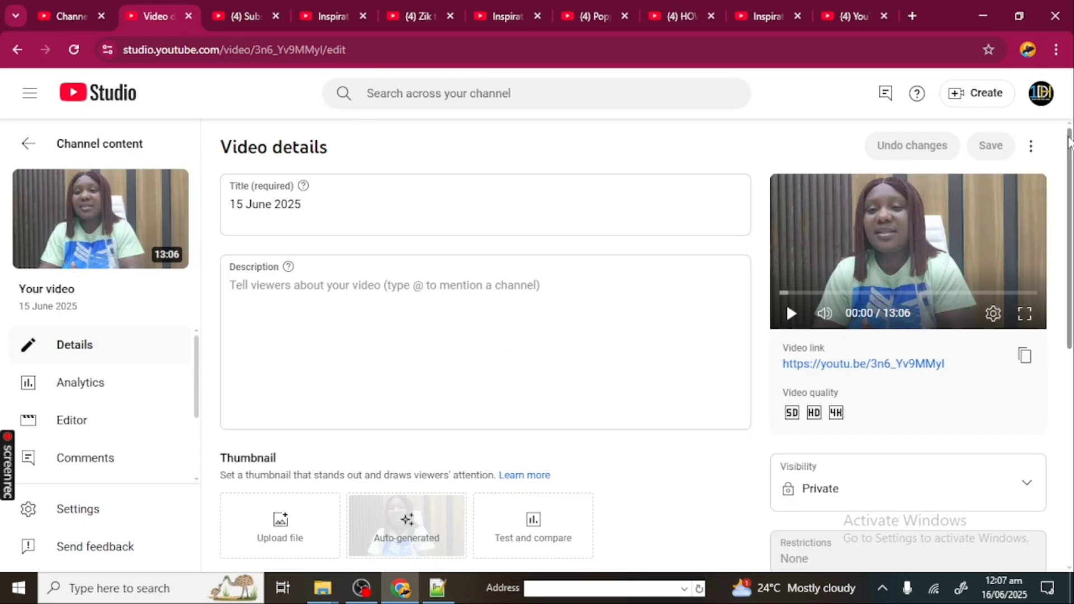
{"action": "mouse_move", "coordinate": [1069, 143]}
{"action": "left_mouse_down"}
{"action": "mouse_move", "coordinate": [1069, 186]}
{"action": "mouse_move", "coordinate": [1069, 146]}
{"action": "left_mouse_up"}
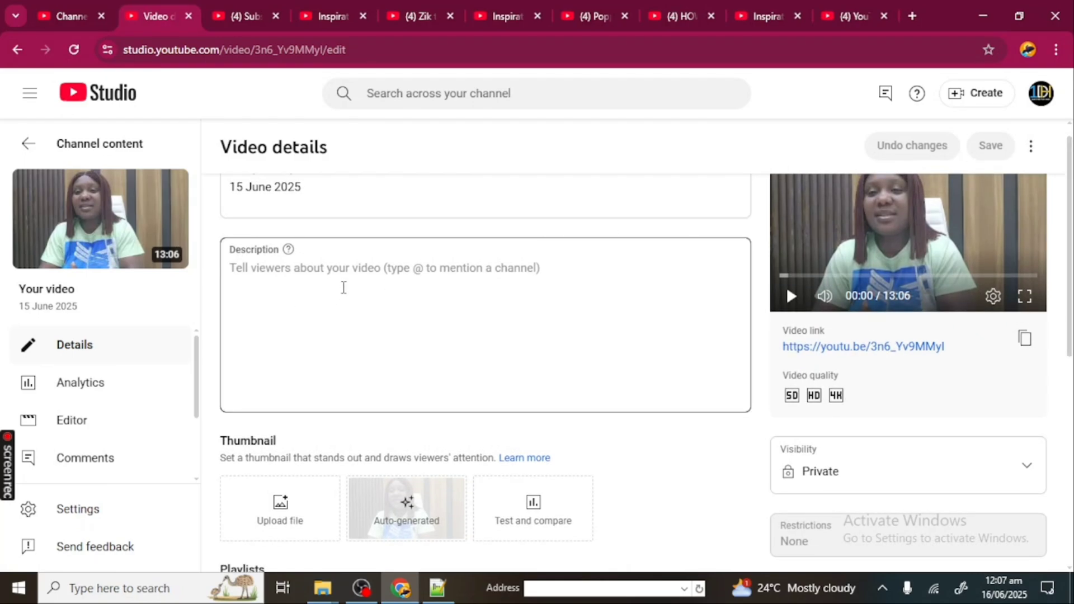
{"action": "left_click", "coordinate": [342, 288]}
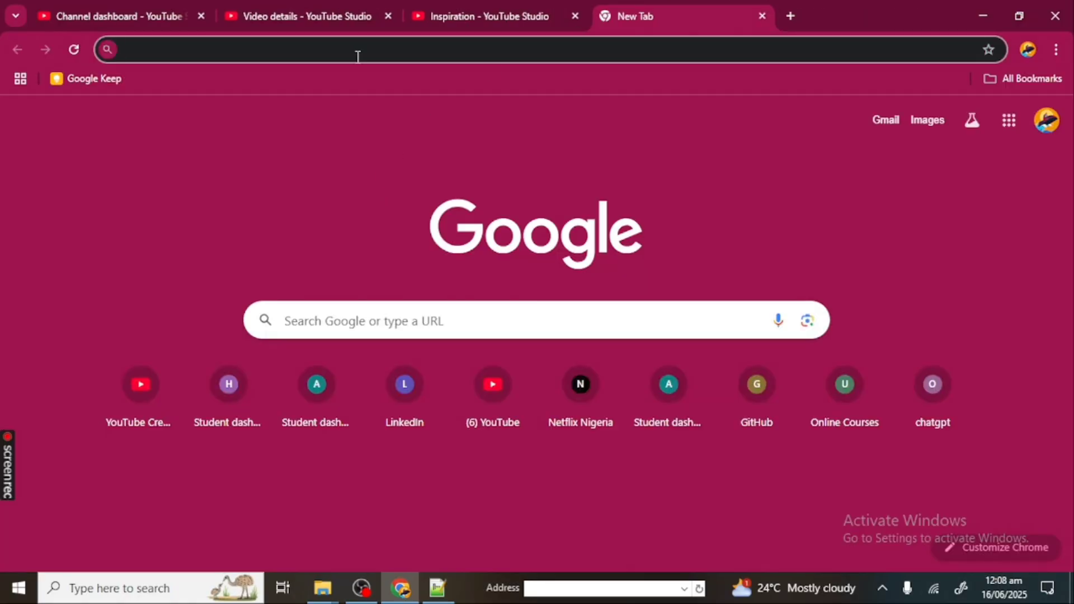
Load ChatGPT in a new tab, dismiss its memory popup, and return to the Video details tab.
{"action": "left_click", "coordinate": [354, 48]}
{"action": "type", "text": "chat"}
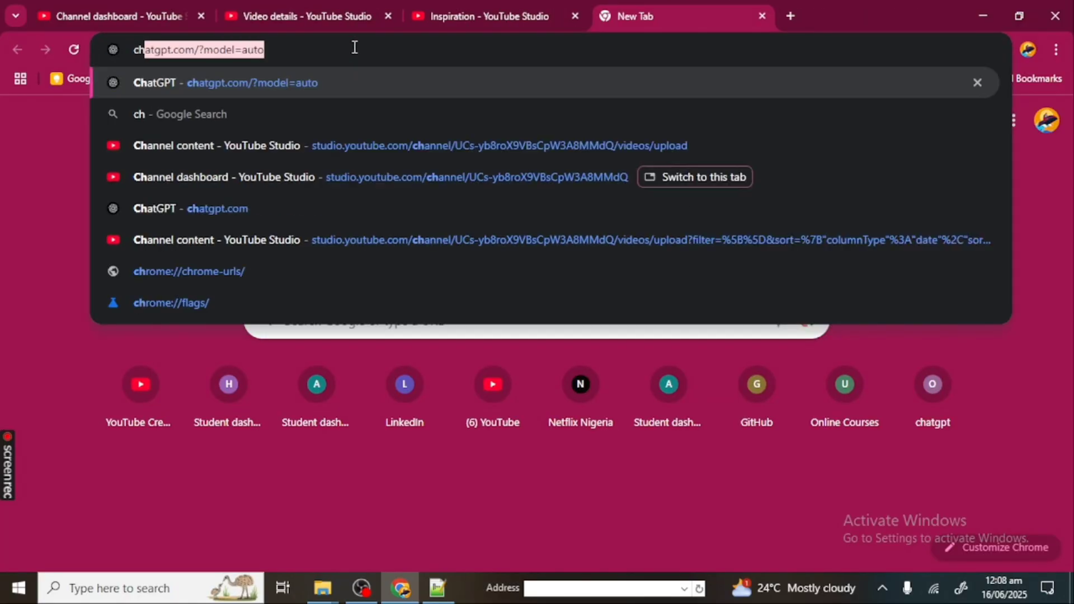
{"action": "type", "text": "gpt"}
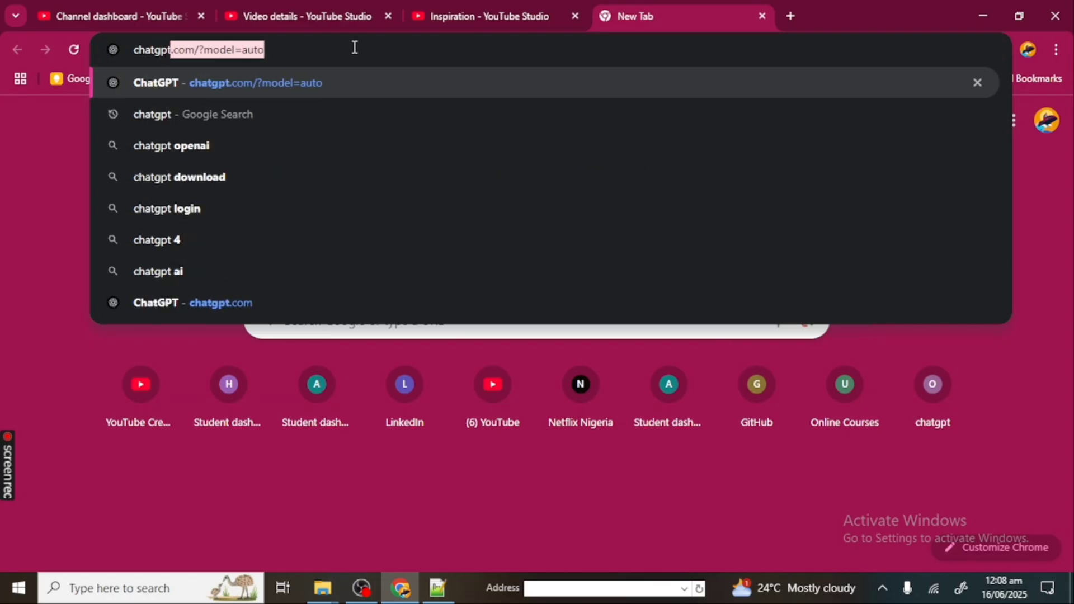
{"action": "key", "text": "Return"}
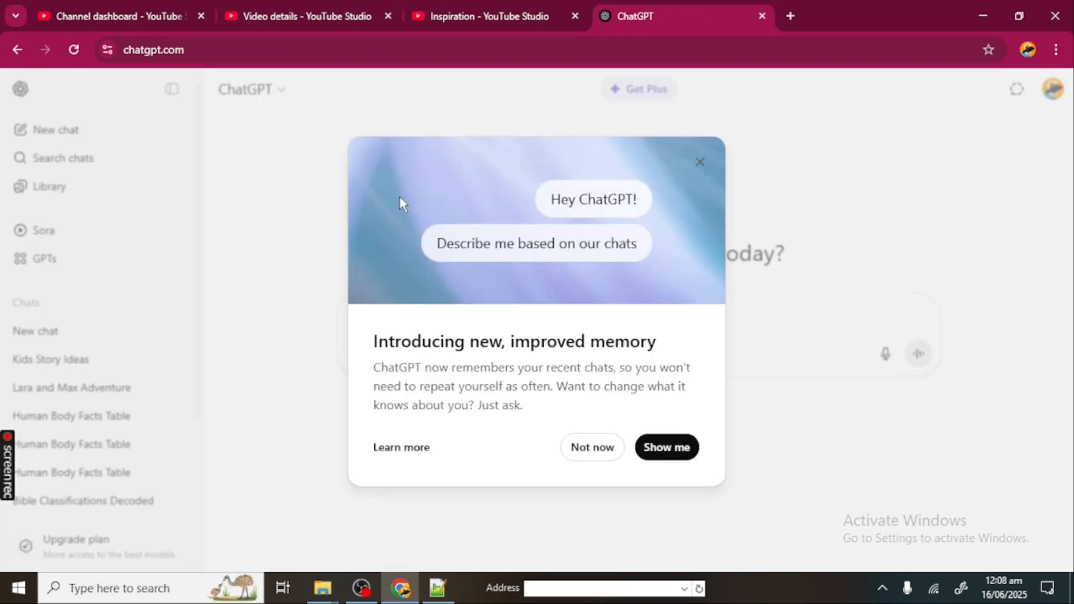
{"action": "left_click", "coordinate": [611, 448]}
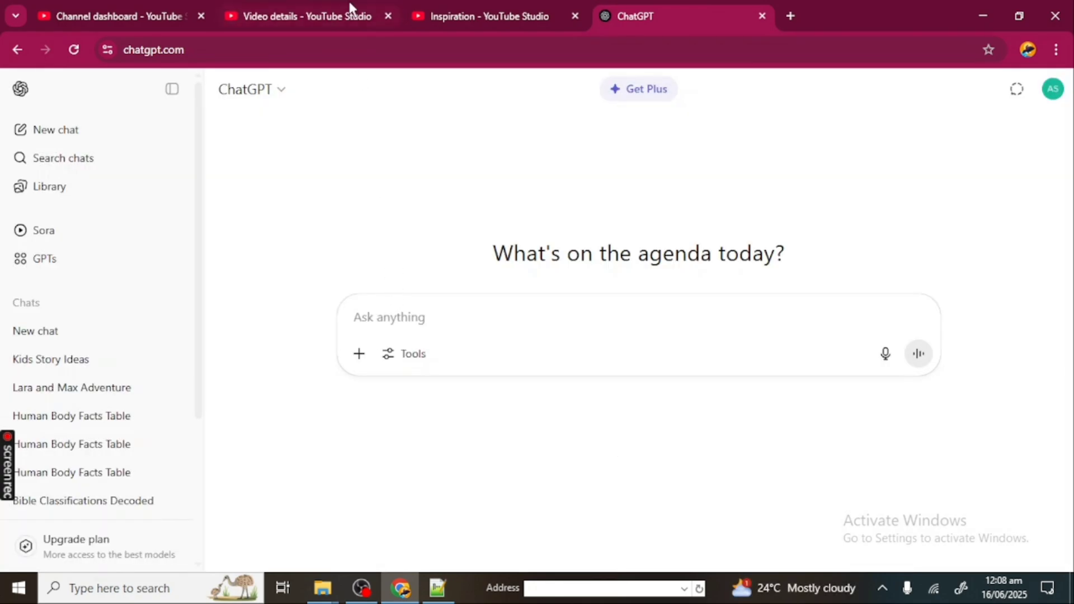
{"action": "left_click", "coordinate": [312, 15]}
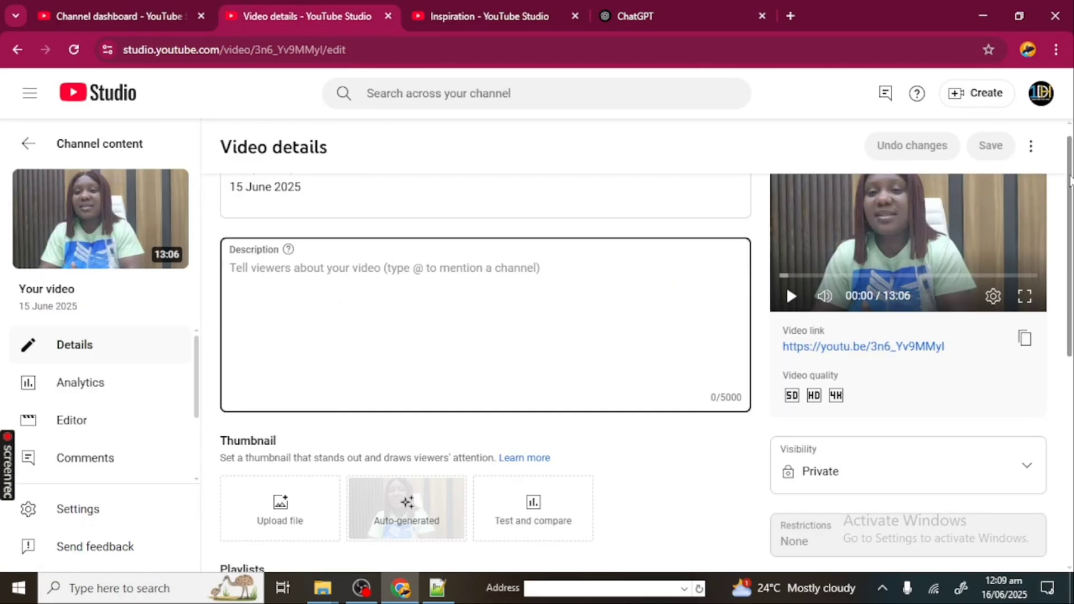
Scroll the sidebar and open the video's Subtitles page listing the English automatic captions.
{"action": "left_click_drag", "start_coordinate": [1070, 188], "coordinate": [1070, 241]}
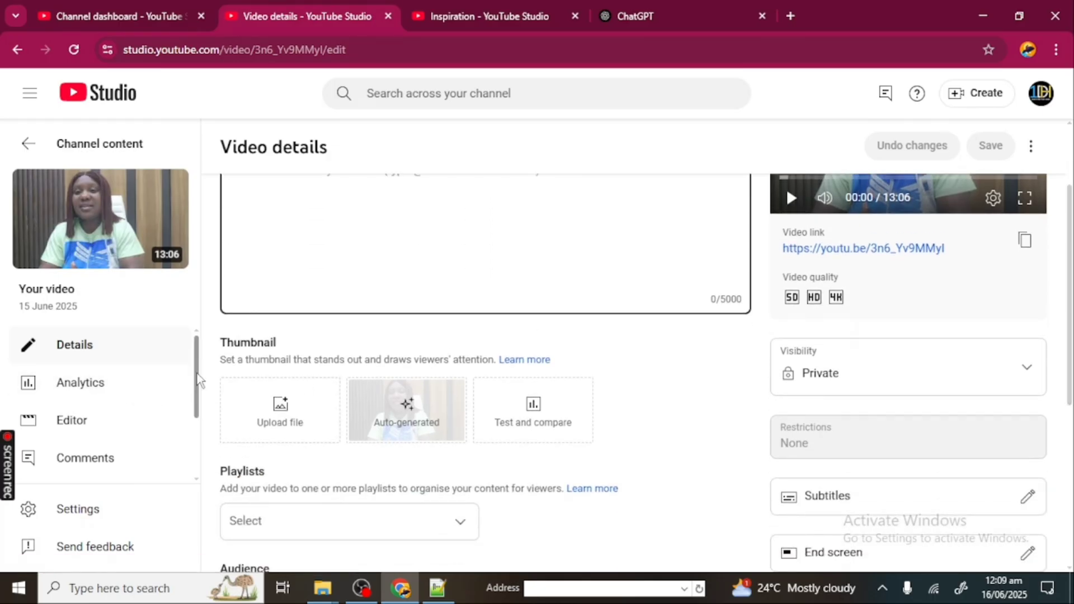
{"action": "left_click_drag", "start_coordinate": [199, 384], "coordinate": [197, 427]}
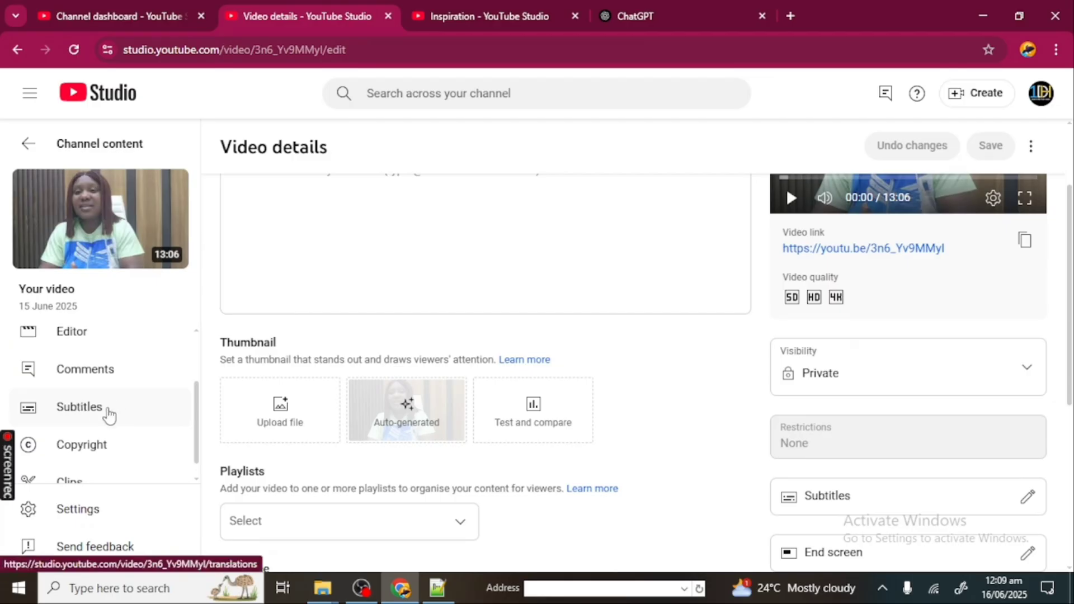
{"action": "left_click", "coordinate": [80, 407]}
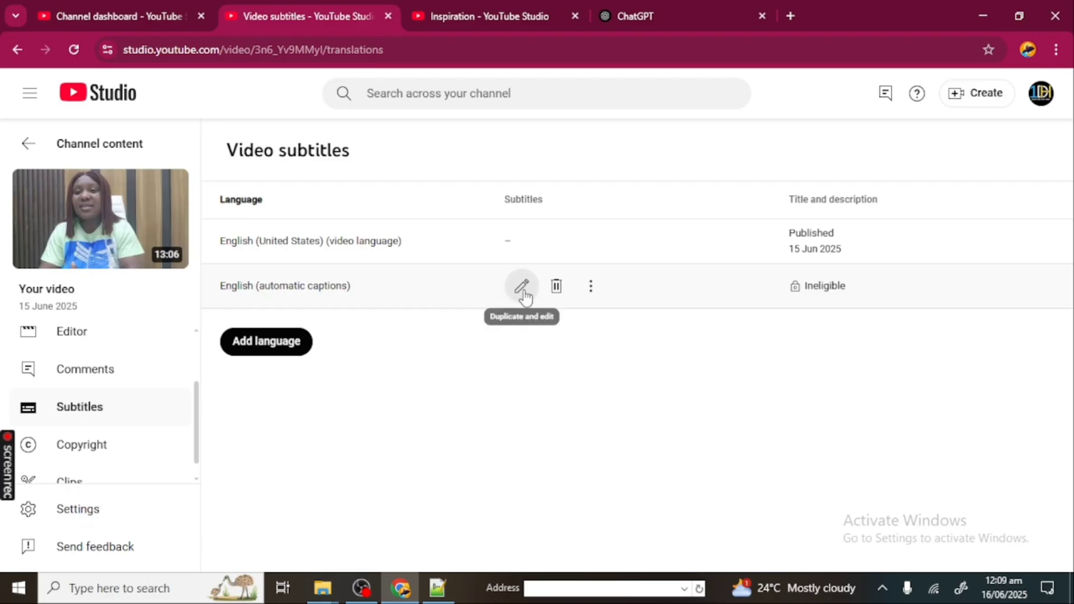
Duplicate the English automatic captions, copy the full transcript, and publish it as a new English track.
{"action": "left_click", "coordinate": [522, 287]}
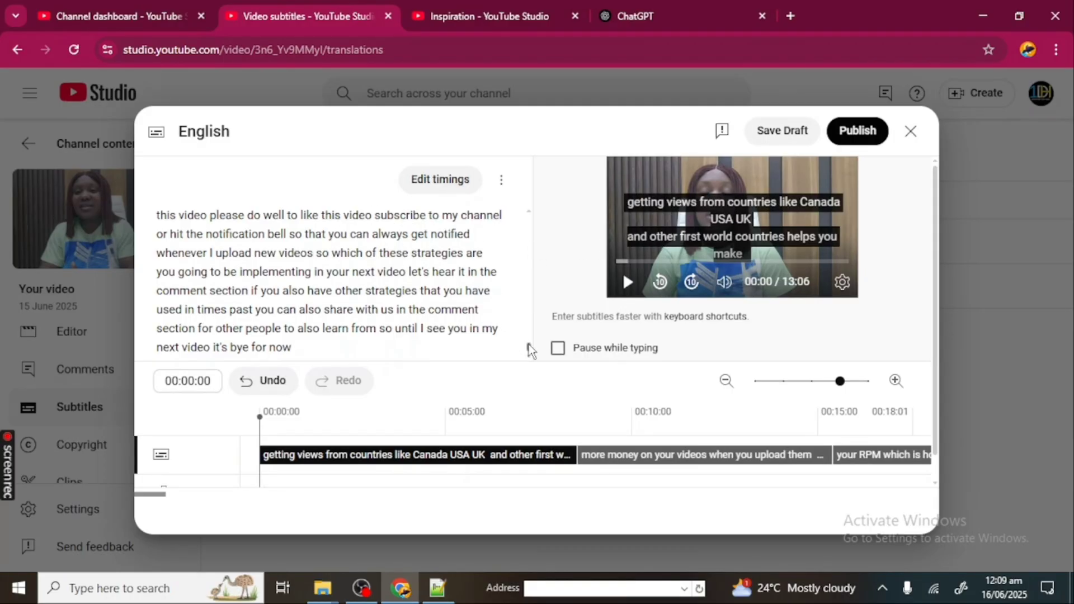
{"action": "left_click_drag", "start_coordinate": [529, 350], "coordinate": [522, 187]}
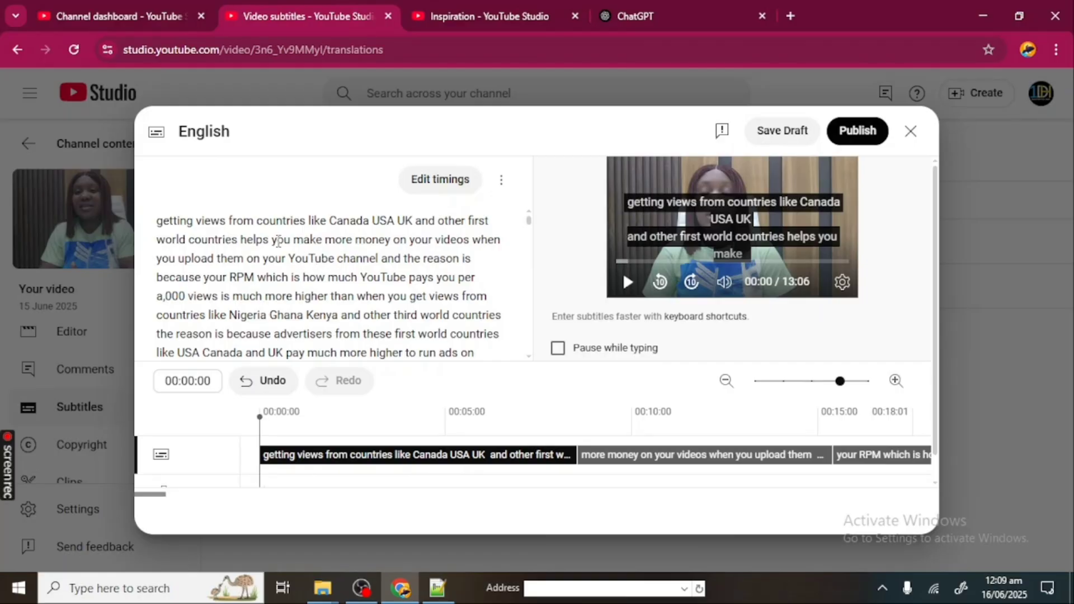
{"action": "key", "text": "ctrl+a"}
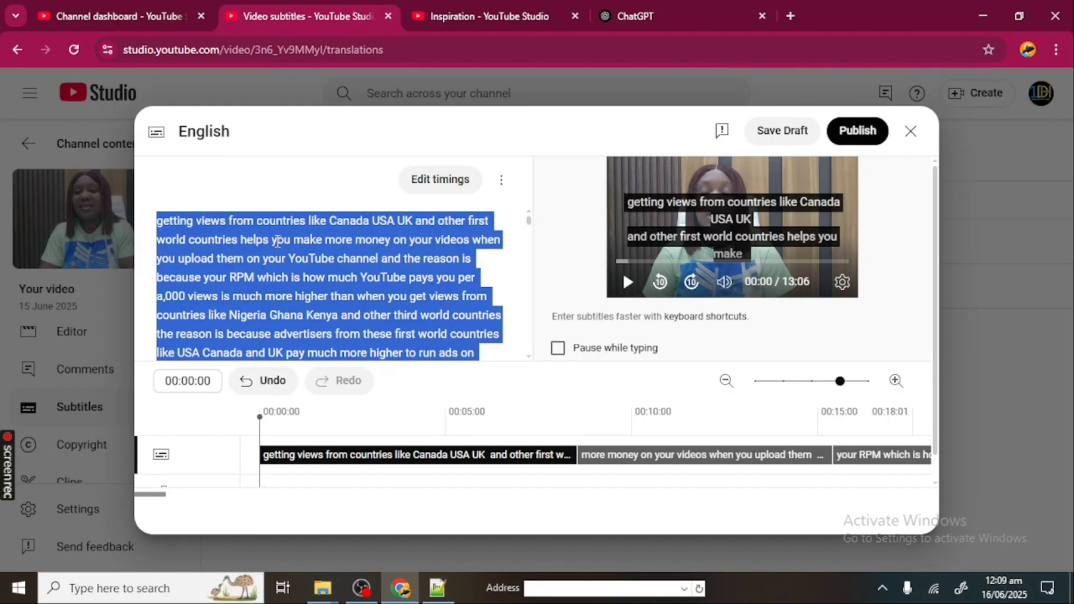
{"action": "right_click", "coordinate": [277, 241]}
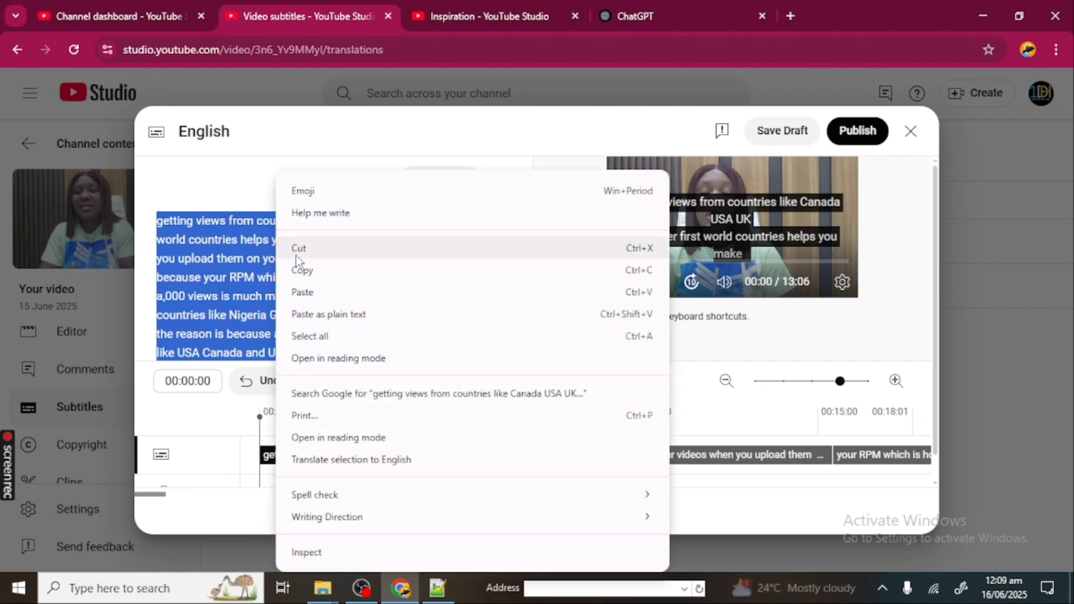
{"action": "left_click", "coordinate": [302, 271]}
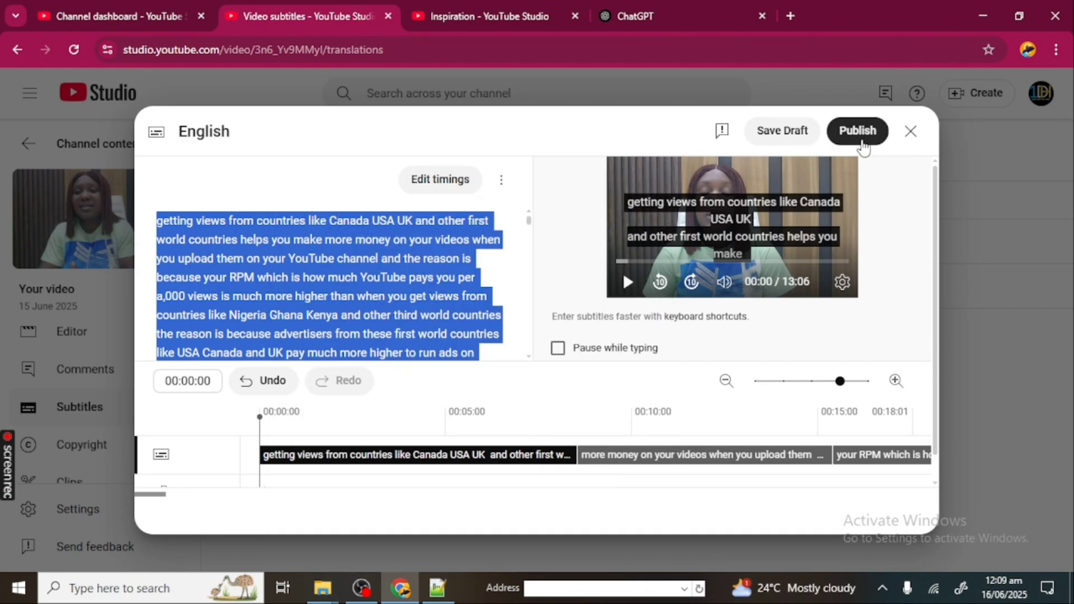
{"action": "left_click", "coordinate": [863, 132]}
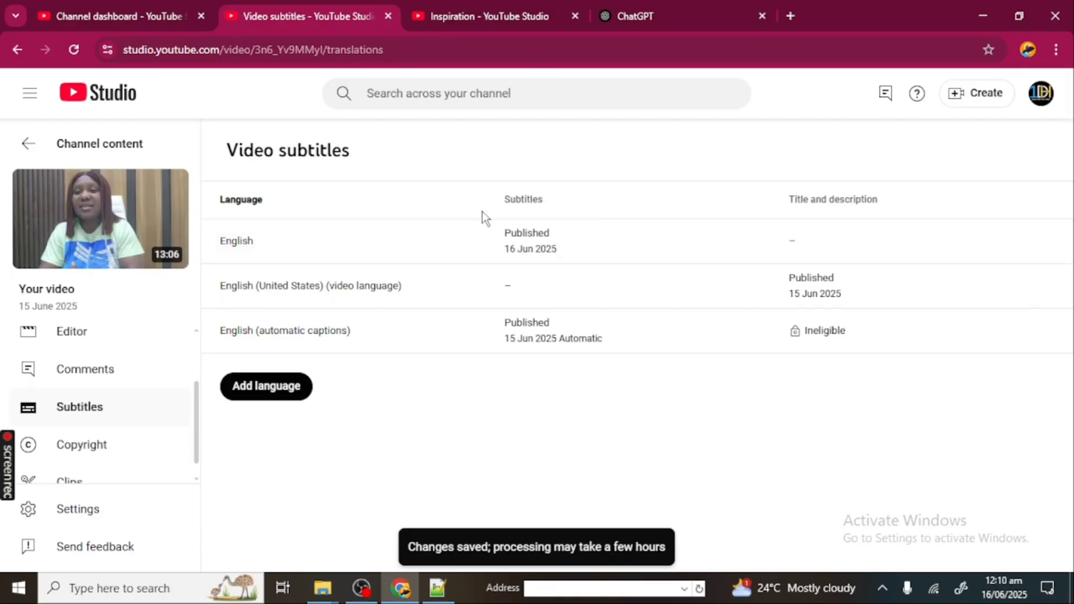
Paste the caption transcript into ChatGPT and add a request for description, viral title, timestamps and 30 hashtags.
{"action": "left_click", "coordinate": [652, 17]}
{"action": "right_click", "coordinate": [425, 316]}
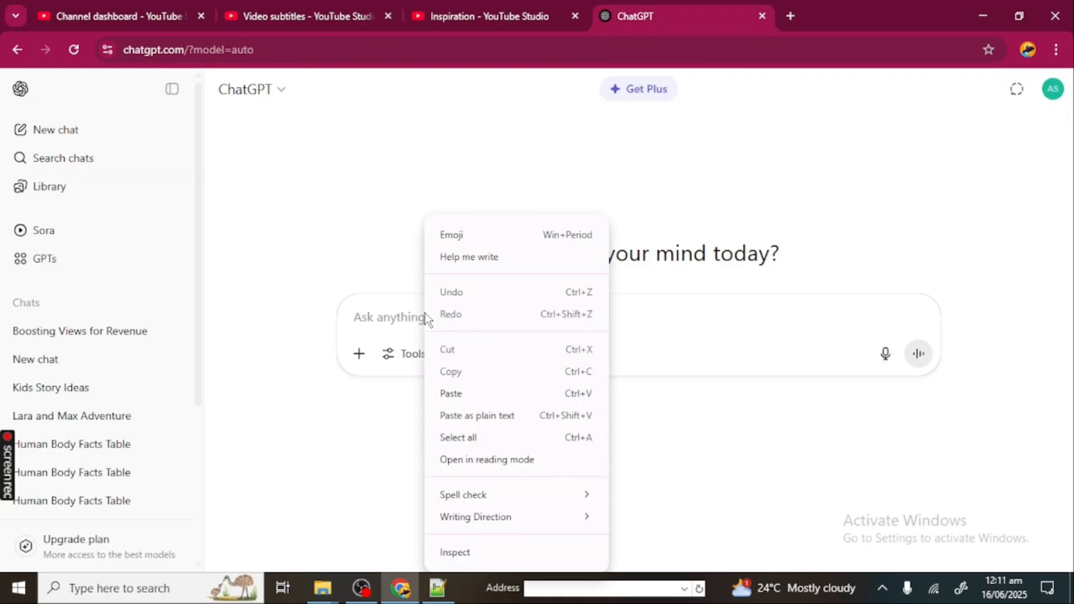
{"action": "left_click", "coordinate": [465, 395]}
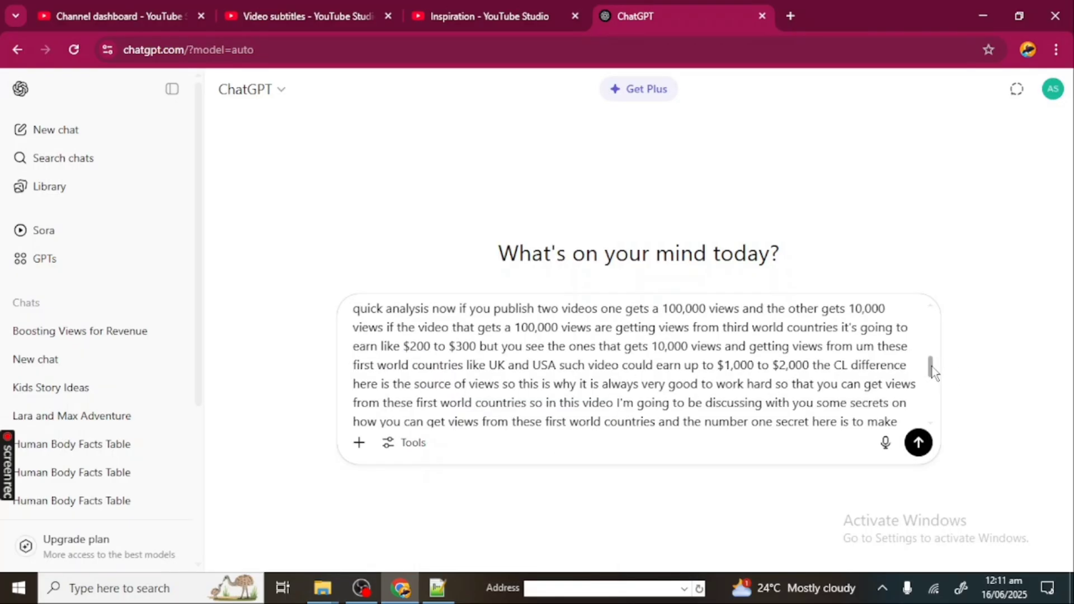
{"action": "left_click_drag", "start_coordinate": [933, 372], "coordinate": [931, 422]}
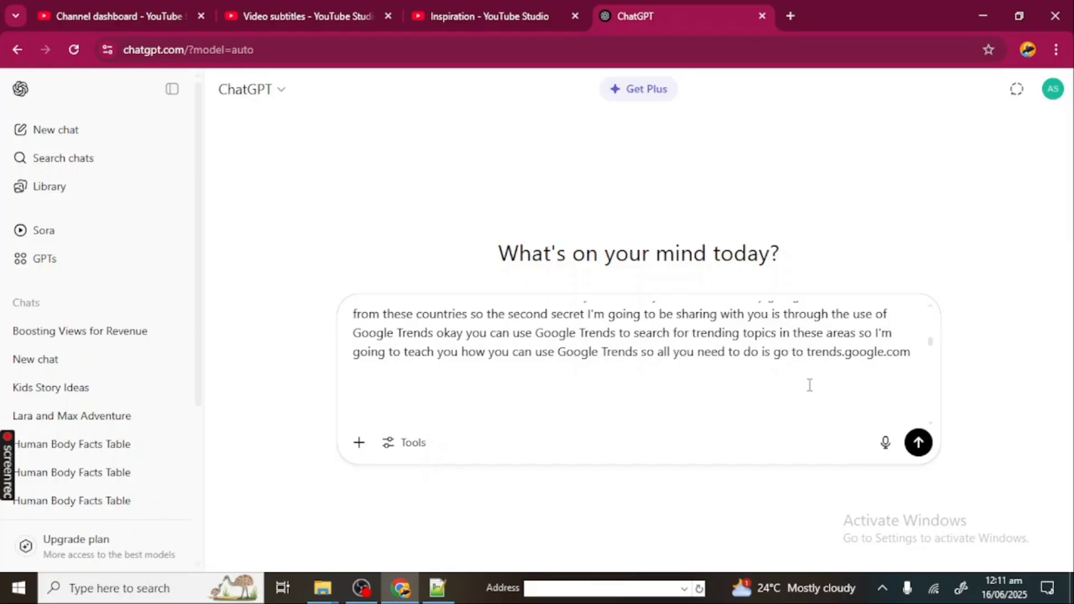
{"action": "type", "text": "us"}
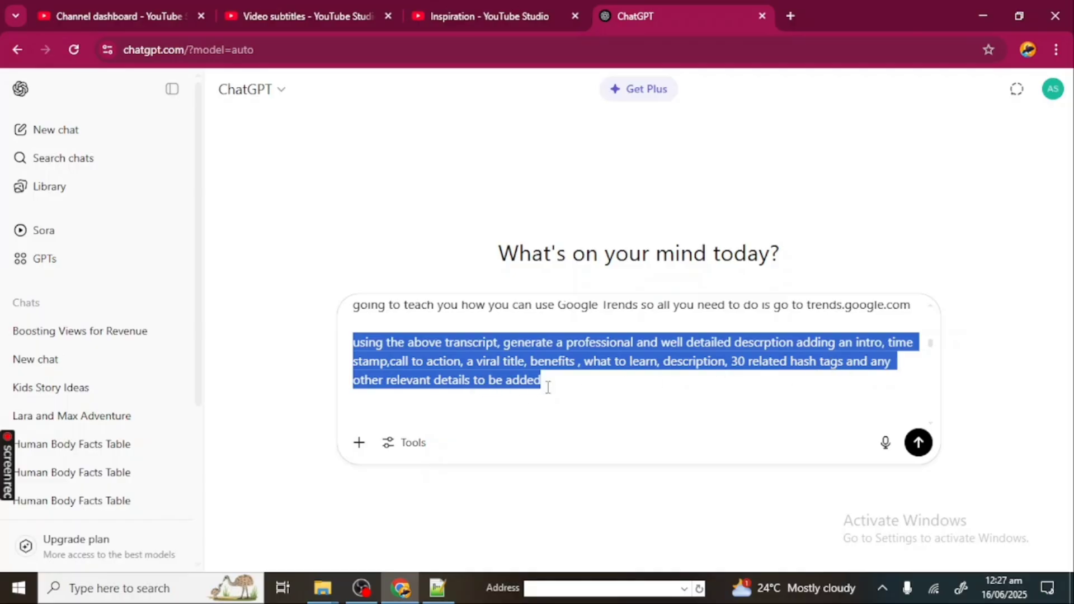
Submit the transcript and request to ChatGPT to receive a viral title and detailed description.
{"action": "left_click", "coordinate": [769, 411]}
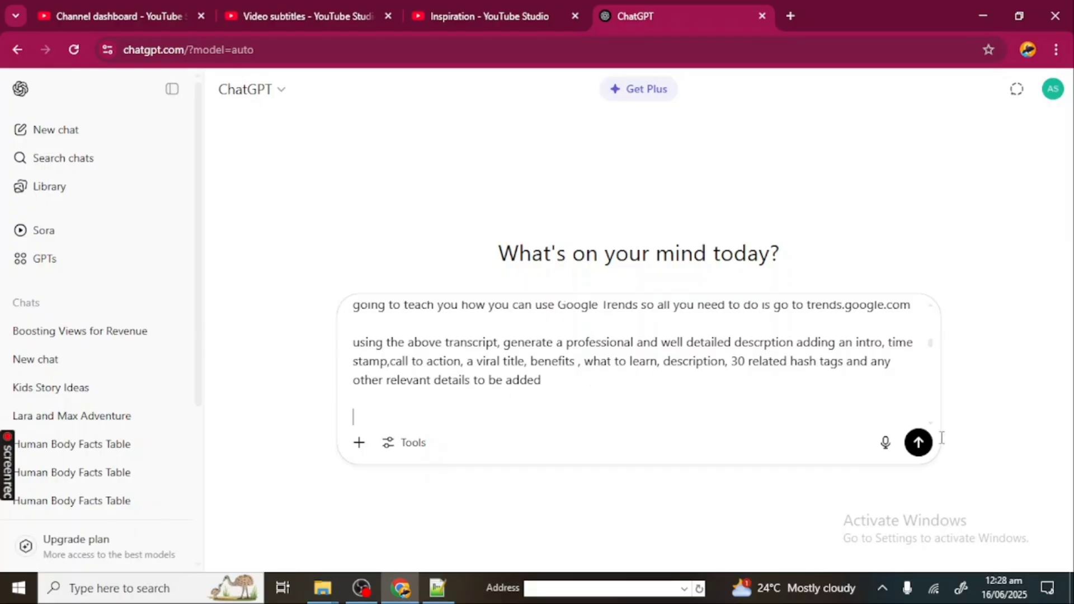
{"action": "left_click", "coordinate": [917, 443]}
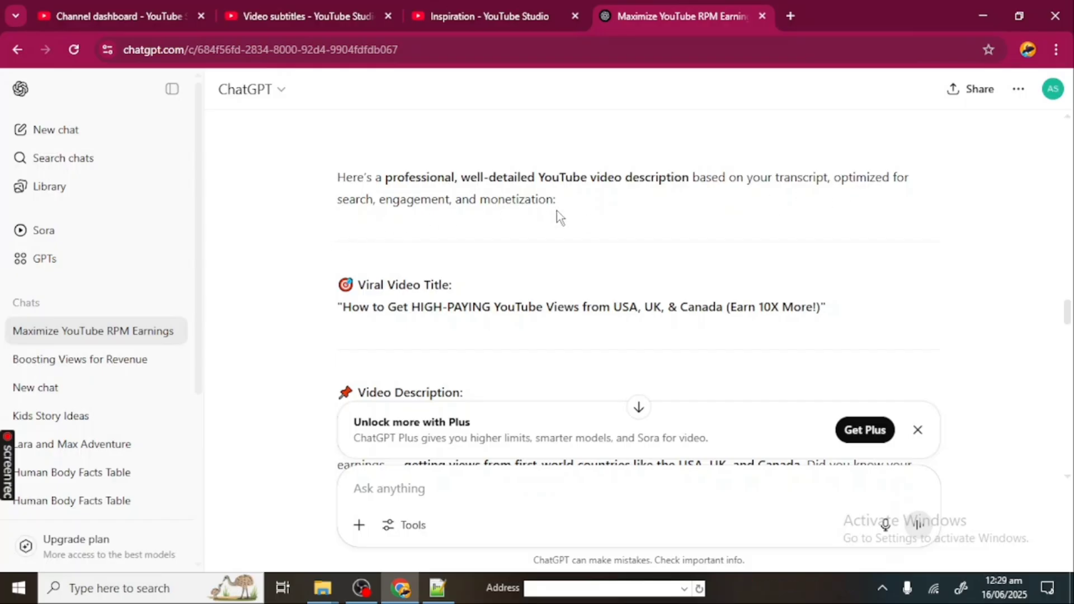
{"action": "scroll", "coordinate": [516, 260], "scroll_direction": "down", "scroll_amount": 2}
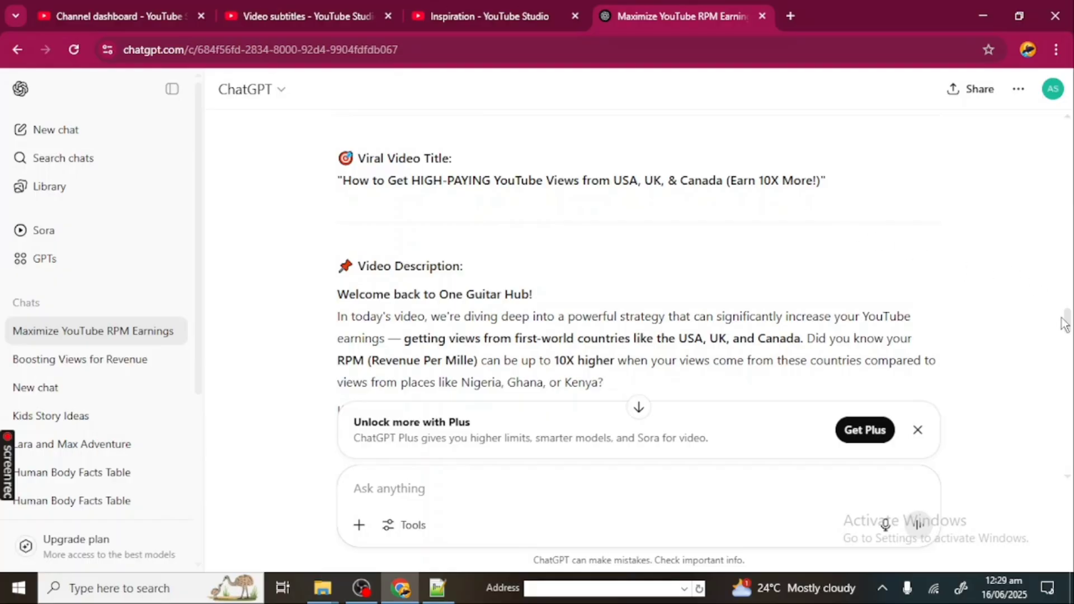
{"action": "left_click_drag", "start_coordinate": [1067, 323], "coordinate": [1067, 332]}
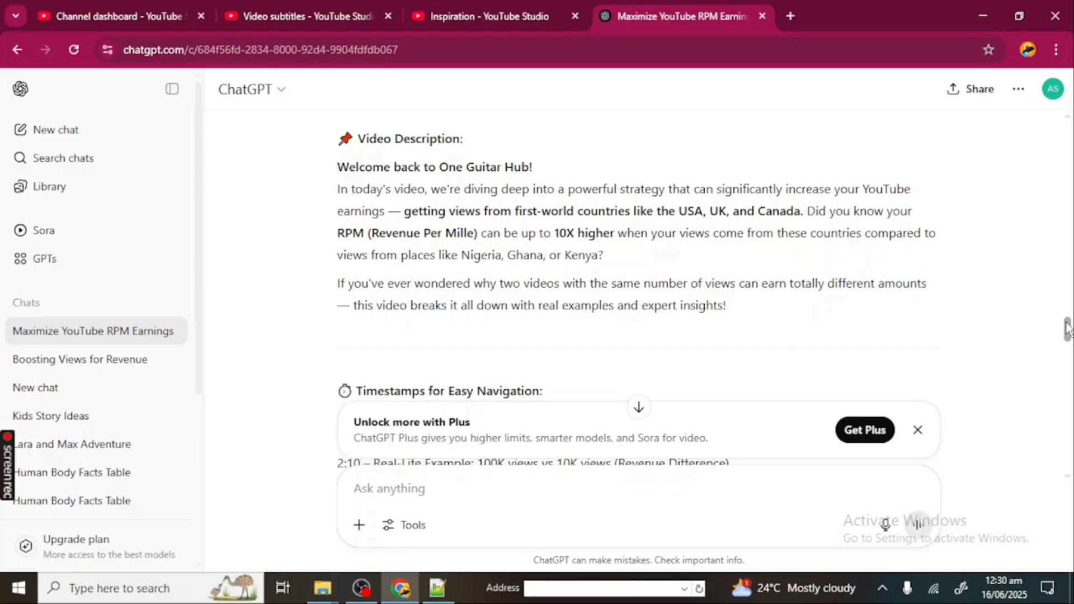
{"action": "left_click_drag", "start_coordinate": [1068, 329], "coordinate": [1067, 331]}
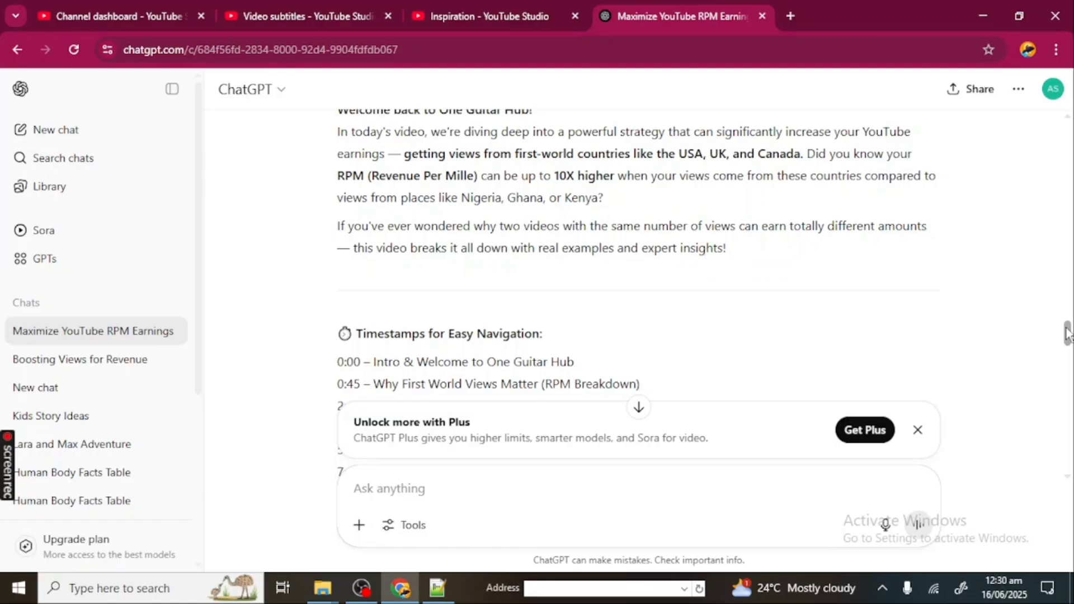
{"action": "left_click_drag", "start_coordinate": [1066, 333], "coordinate": [1067, 344]}
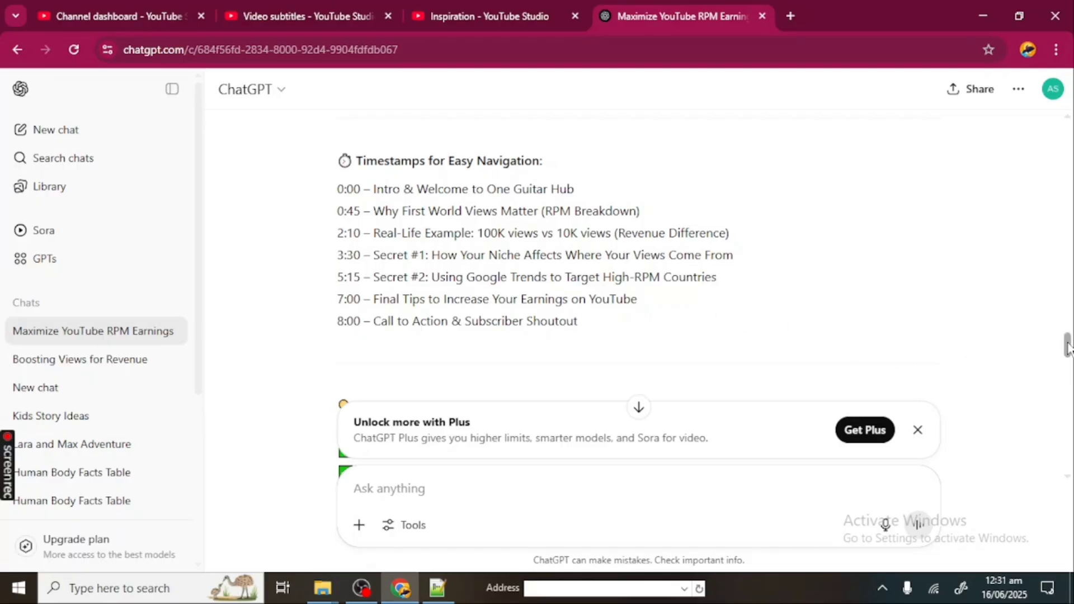
{"action": "left_click_drag", "start_coordinate": [1067, 347], "coordinate": [1068, 362]}
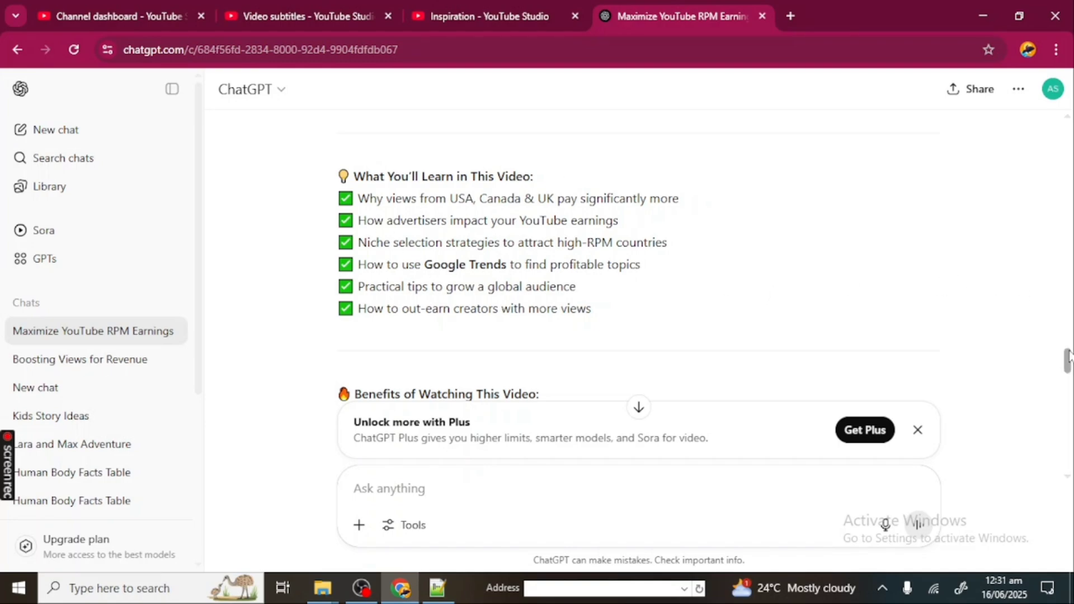
{"action": "left_click_drag", "start_coordinate": [1068, 357], "coordinate": [1070, 373]}
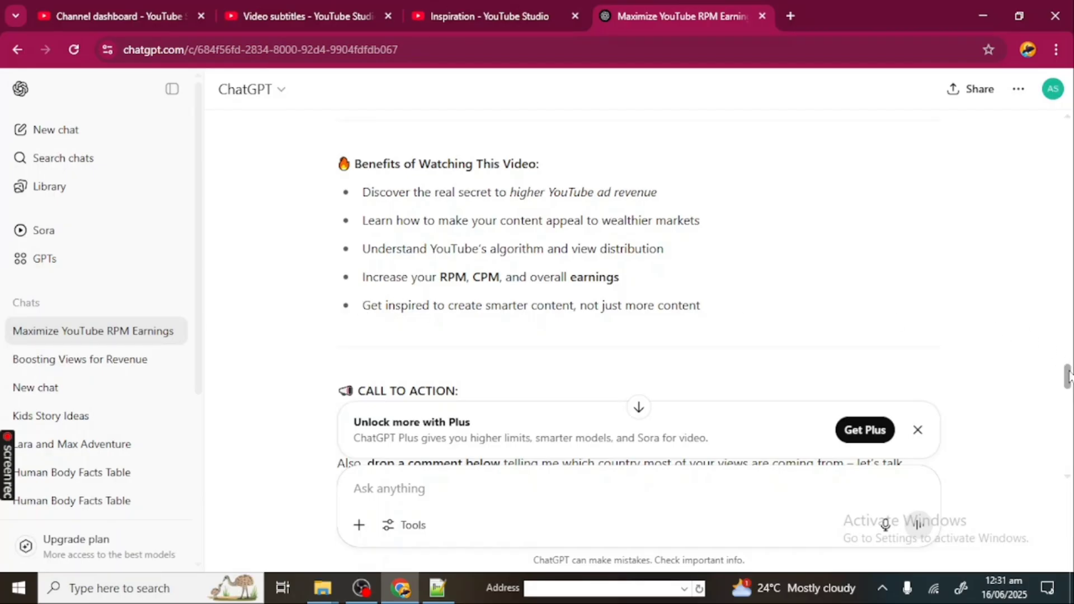
{"action": "left_click_drag", "start_coordinate": [1068, 376], "coordinate": [1069, 387]}
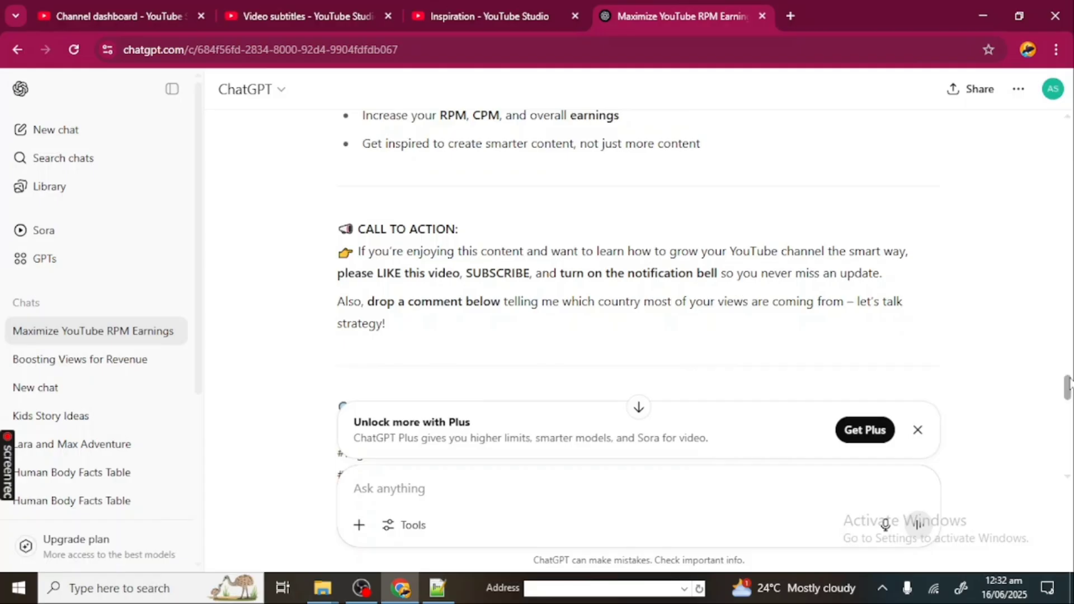
{"action": "left_click_drag", "start_coordinate": [1068, 383], "coordinate": [1069, 447]}
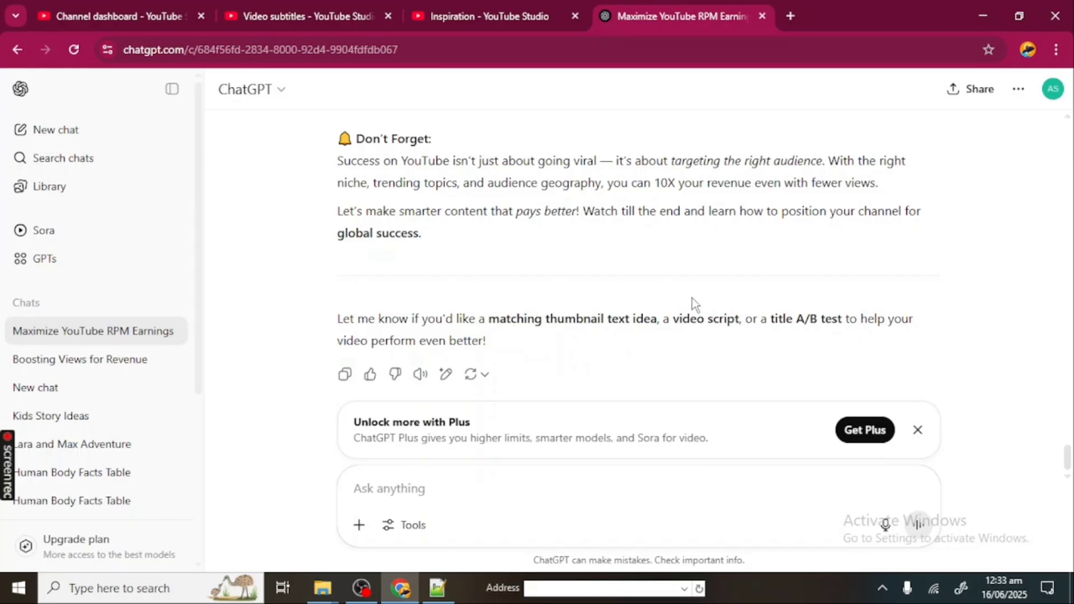
Copy ChatGPT's response and reopen the 15 June 2025 video's details with the caret in Description.
{"action": "left_click", "coordinate": [345, 373]}
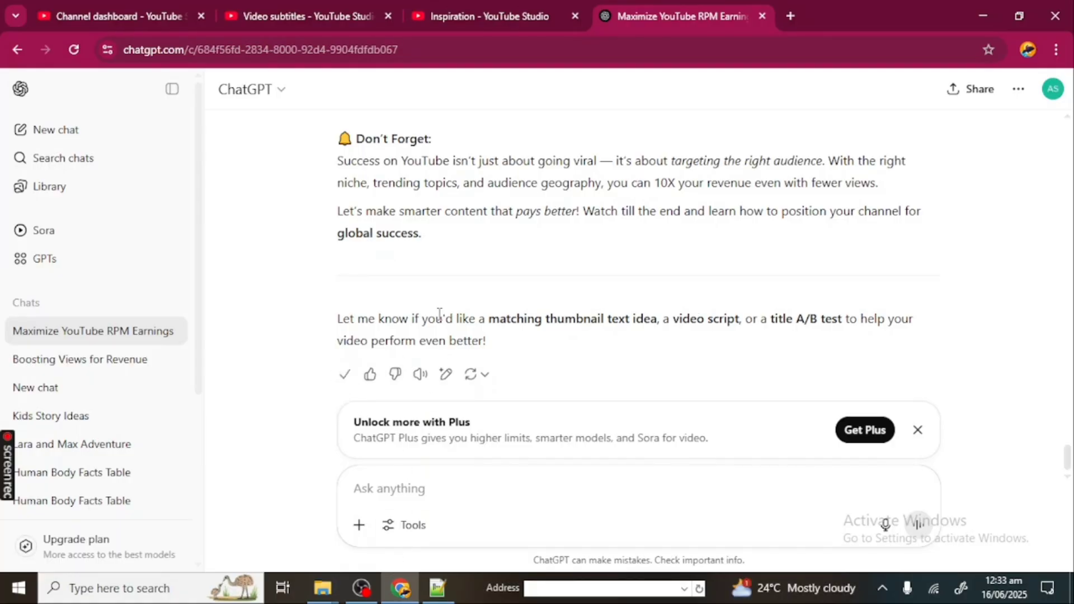
{"action": "left_click", "coordinate": [283, 16]}
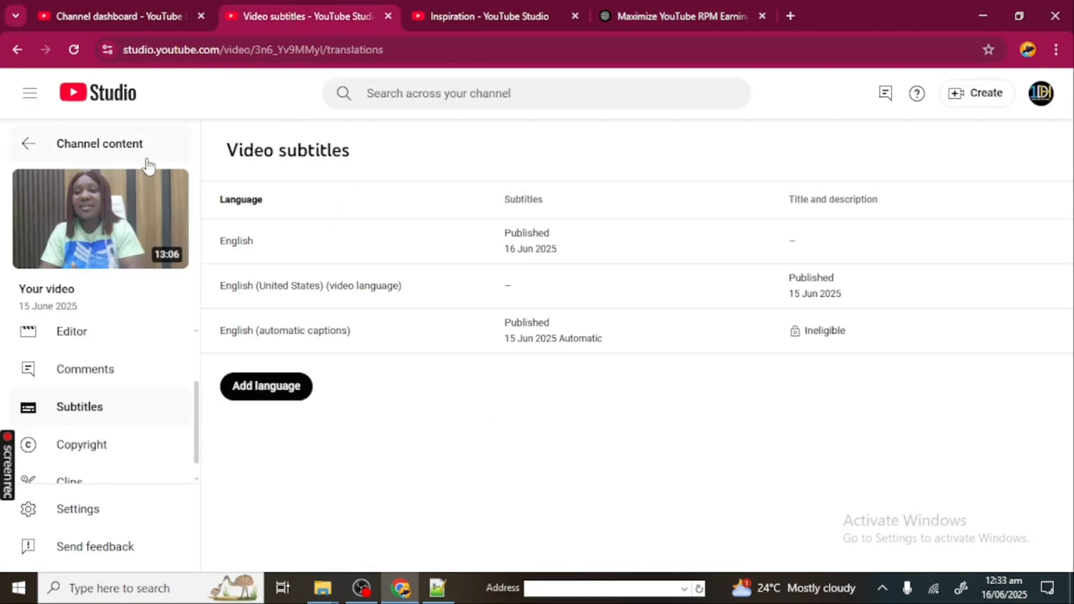
{"action": "left_click", "coordinate": [31, 145]}
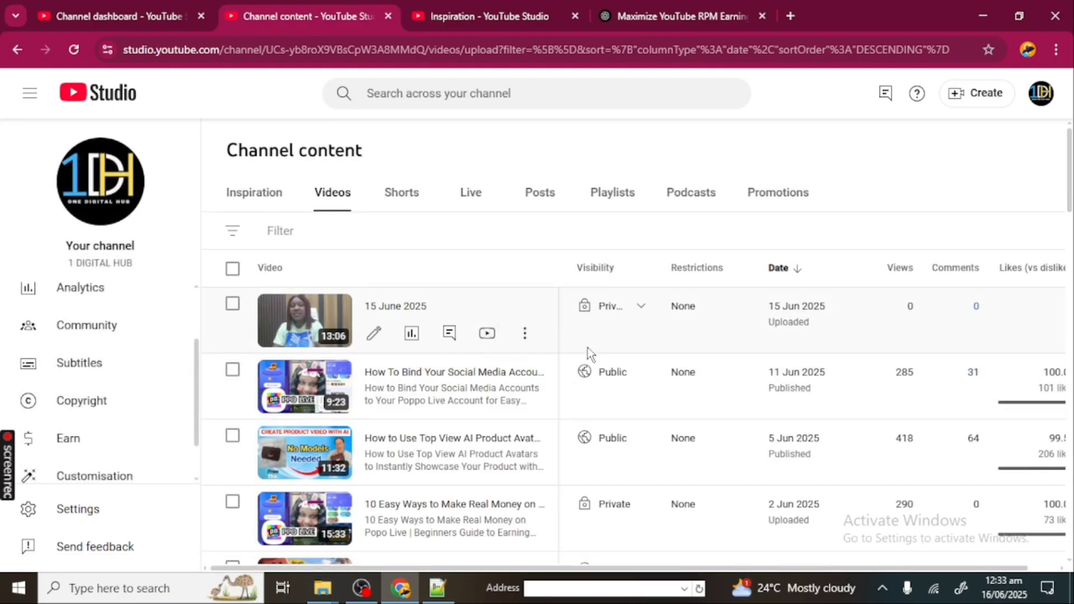
{"action": "left_click", "coordinate": [374, 335]}
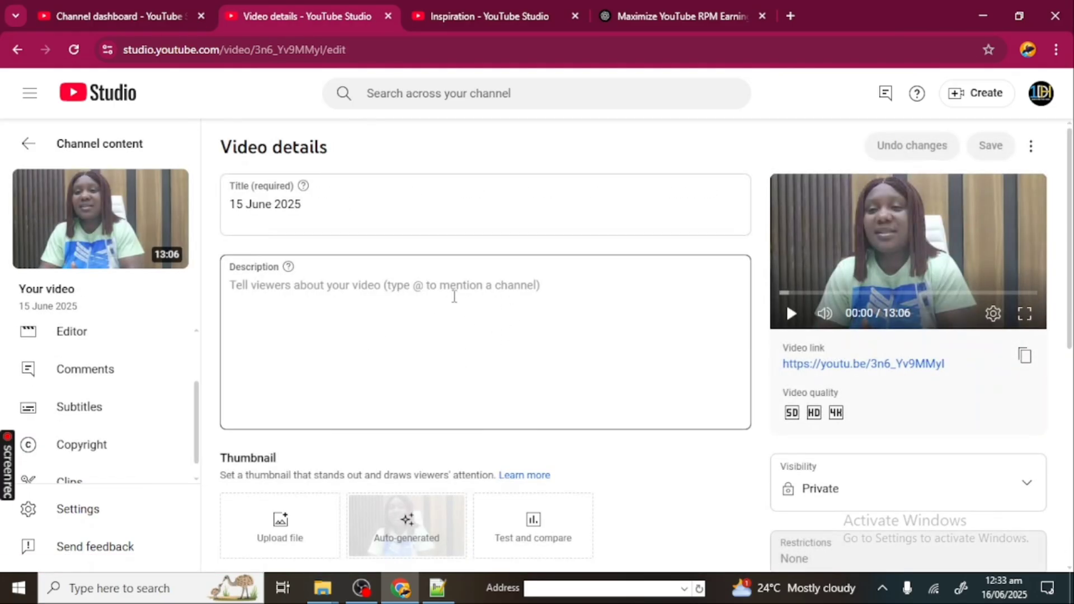
{"action": "left_click", "coordinate": [458, 283]}
{"action": "right_click", "coordinate": [459, 285]}
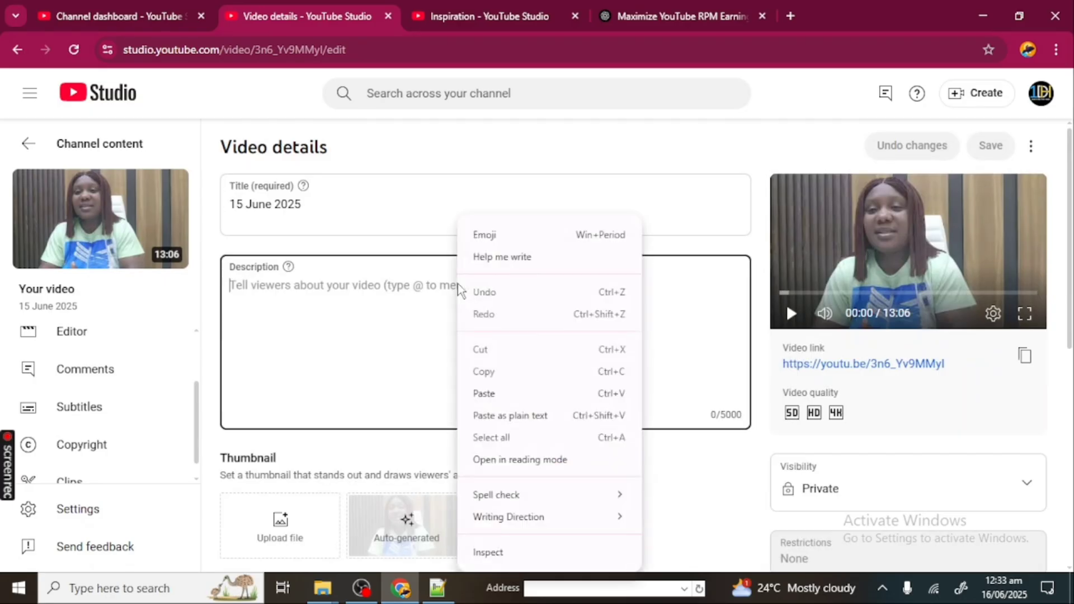
Paste the copied ChatGPT text into the video's empty Description.
{"action": "left_click", "coordinate": [482, 394]}
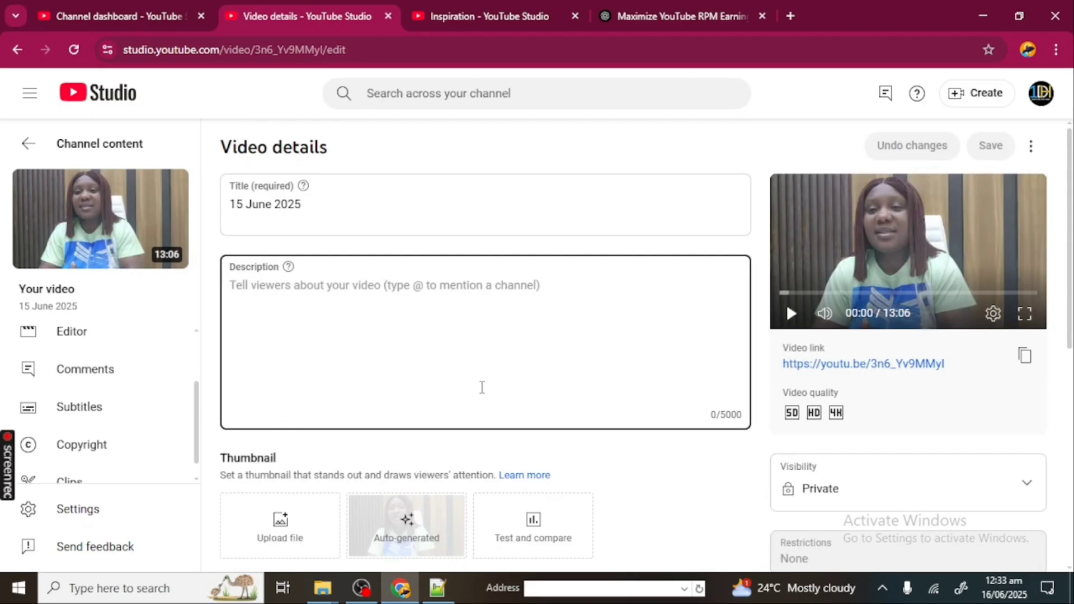
{"action": "key", "text": "ctrl+v"}
{"action": "right_click", "coordinate": [411, 294]}
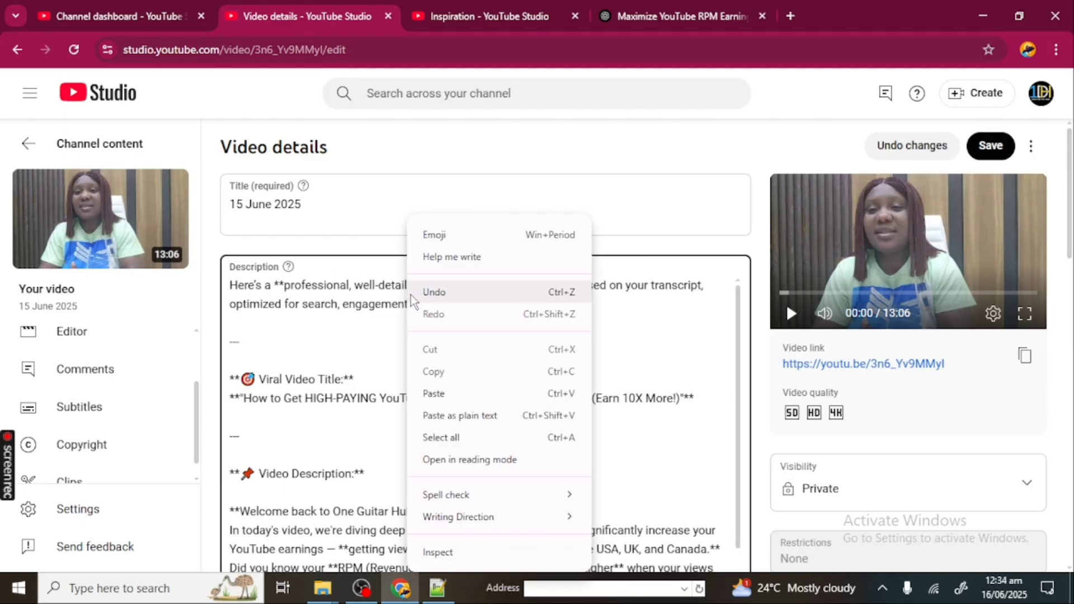
{"action": "left_click", "coordinate": [630, 333]}
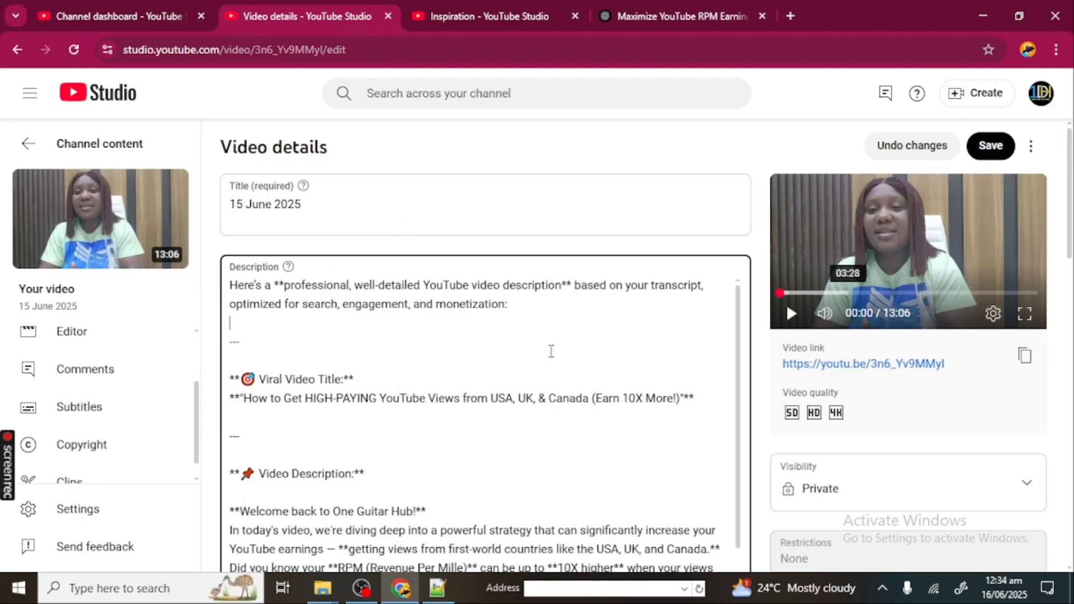
Delete the opening intro sentence and the lines through the Viral Video Title heading.
{"action": "left_click", "coordinate": [298, 317]}
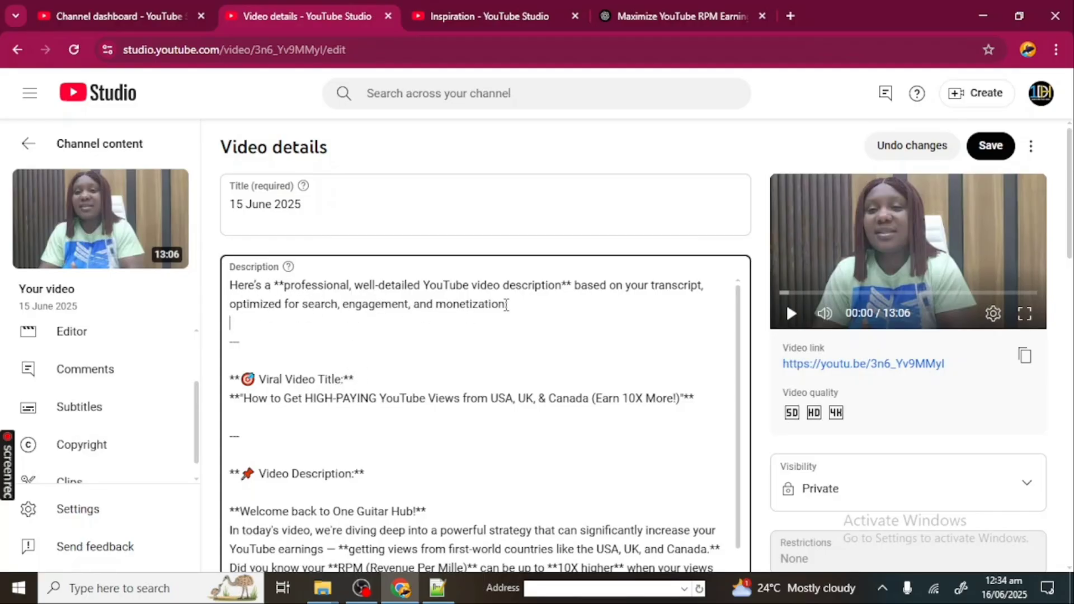
{"action": "left_click_drag", "start_coordinate": [505, 304], "coordinate": [348, 272]}
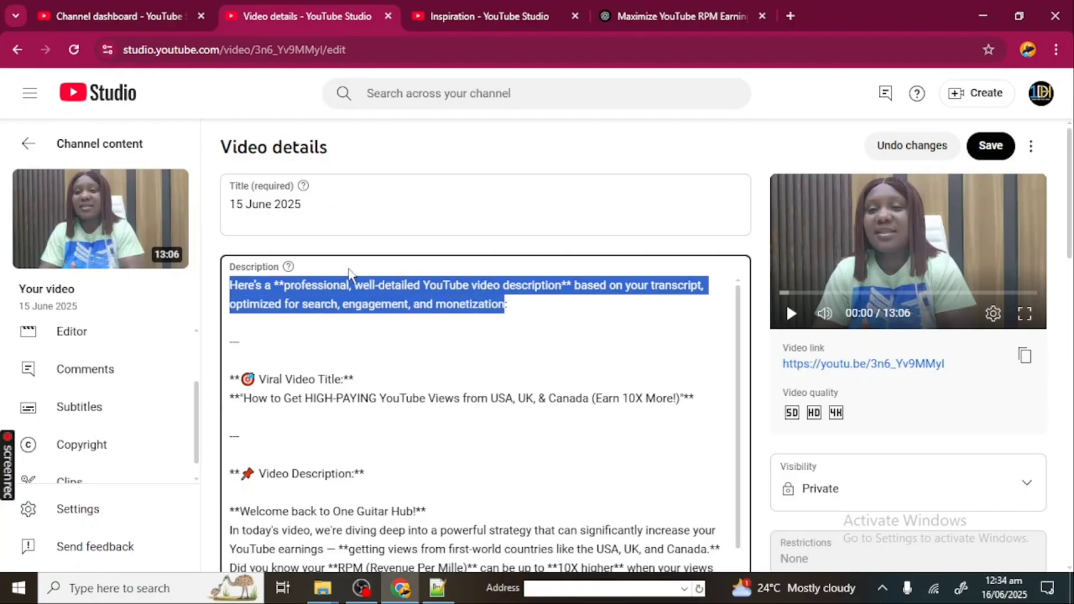
{"action": "key", "text": "BackSpace"}
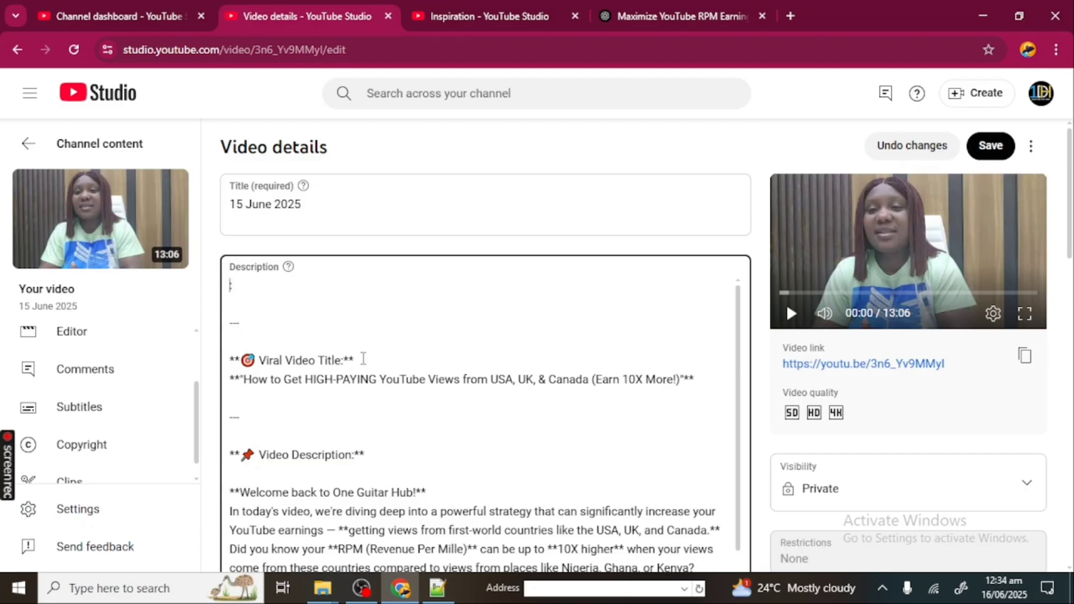
{"action": "left_click_drag", "start_coordinate": [363, 359], "coordinate": [272, 269]}
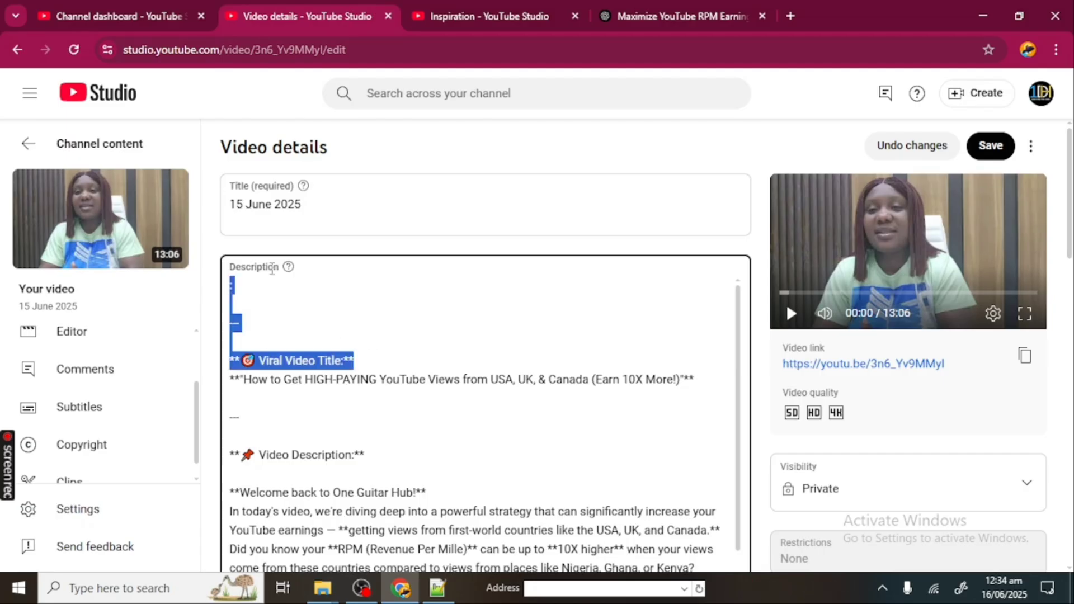
{"action": "key", "text": "BackSpace"}
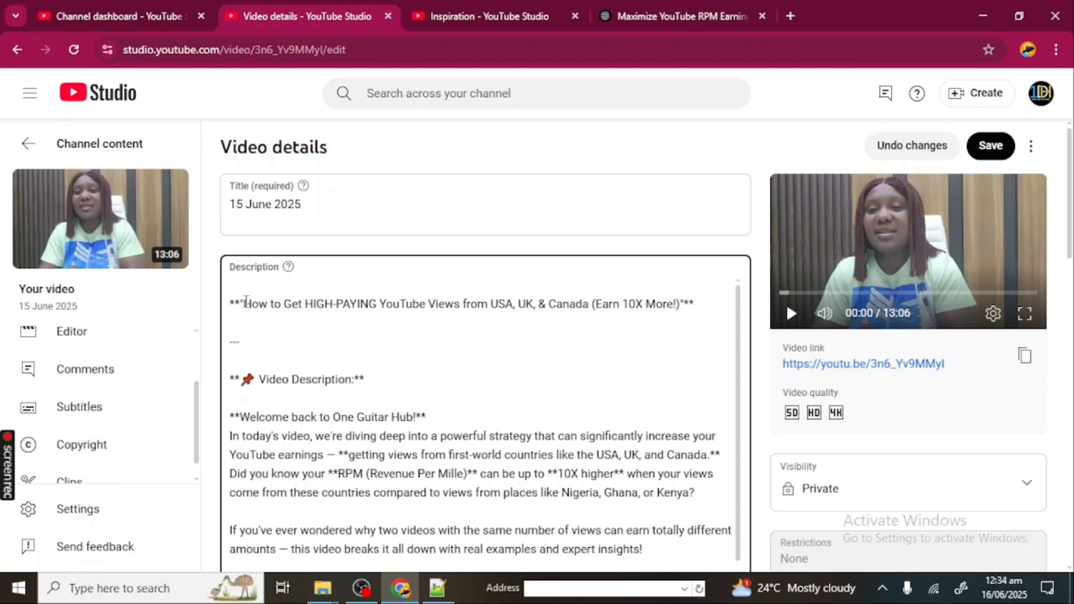
Copy the 'How to Get HIGH-PAYING YouTube Views…' line from the description and paste it over the 15 June 2025 title.
{"action": "left_click_drag", "start_coordinate": [244, 304], "coordinate": [681, 311]}
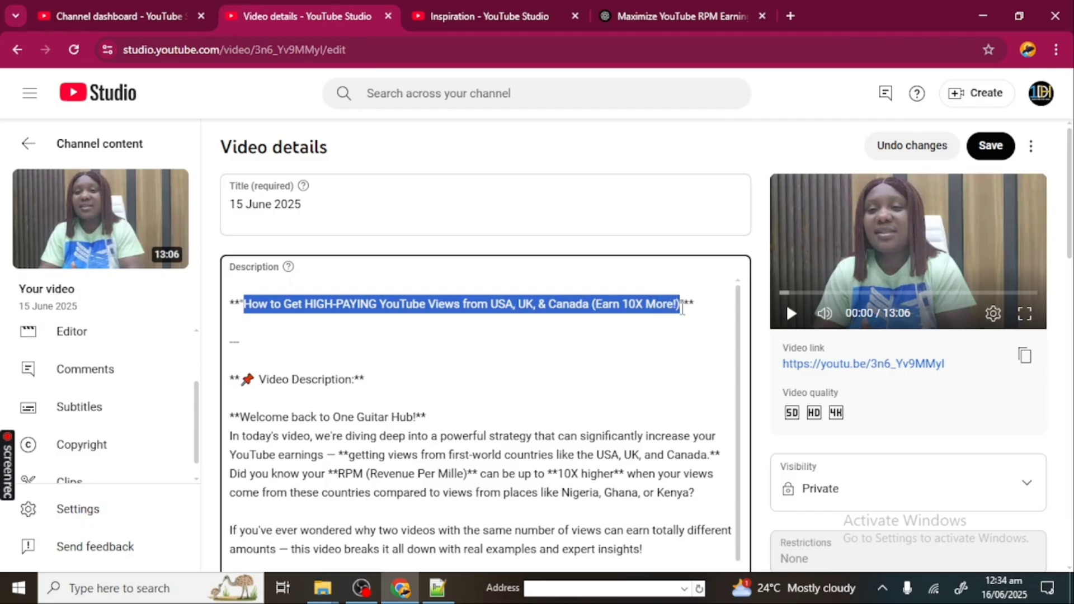
{"action": "scroll", "coordinate": [682, 309], "scroll_direction": "down", "scroll_amount": 1}
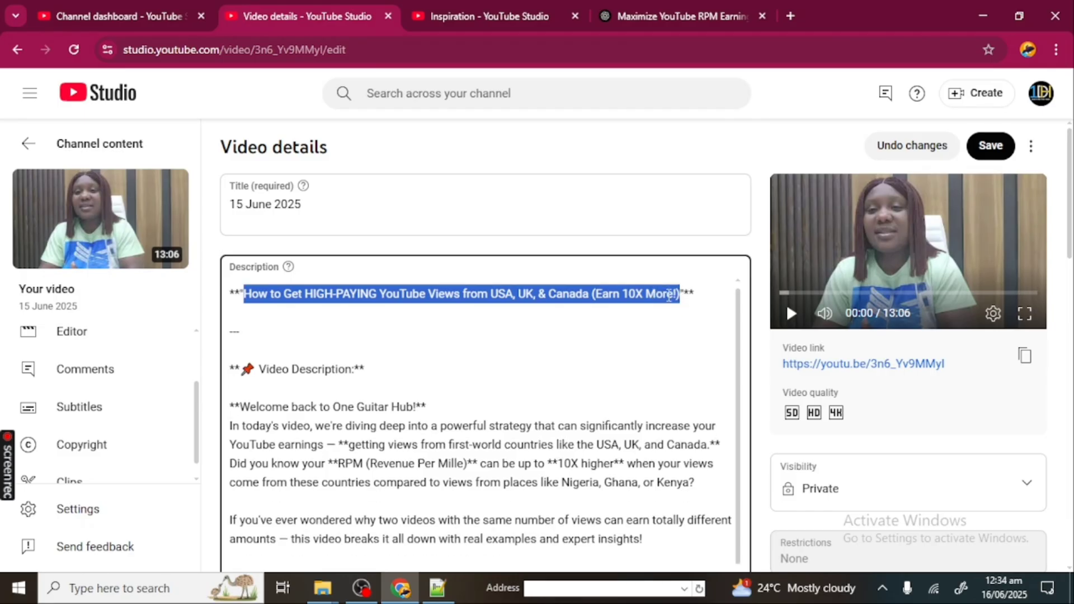
{"action": "right_click", "coordinate": [666, 293]}
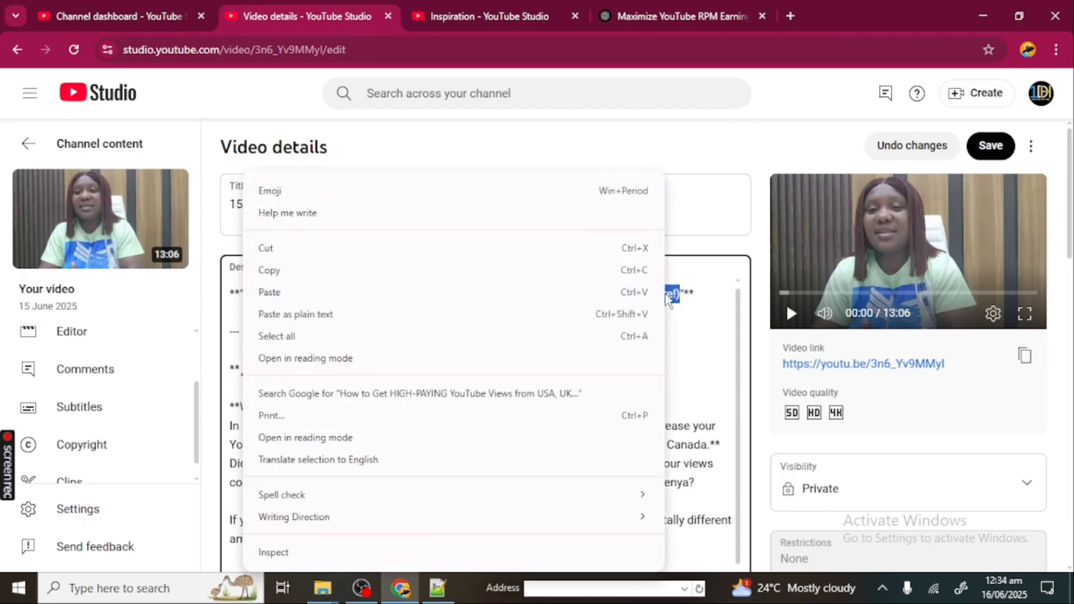
{"action": "left_click", "coordinate": [366, 270]}
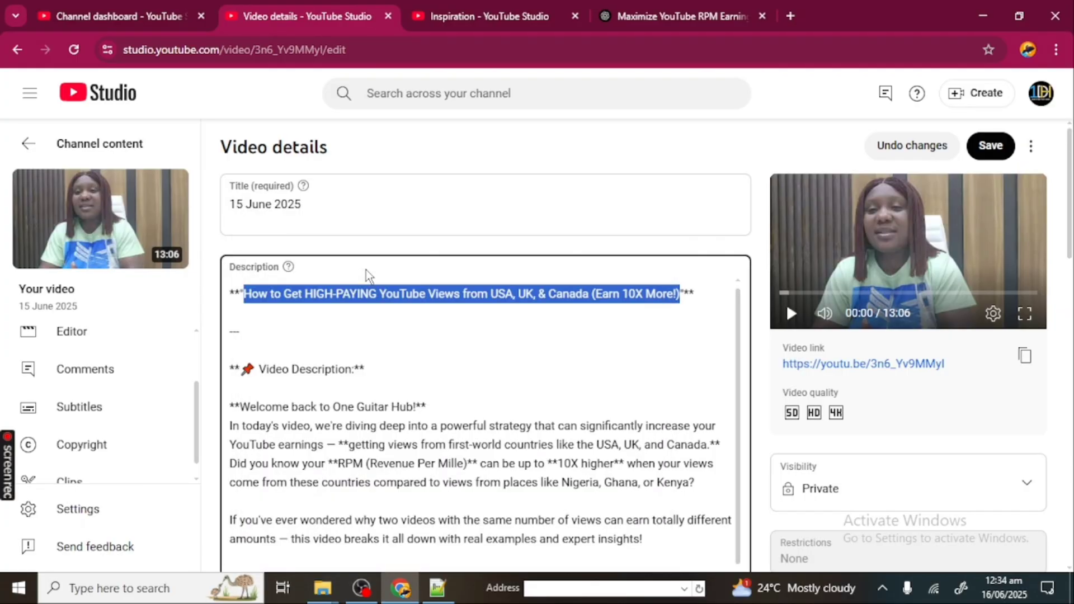
{"action": "left_click", "coordinate": [337, 206]}
{"action": "key", "text": "BackSpace"}
{"action": "key", "text": "BackSpace"}
{"action": "key", "text": "BackSpace"}
{"action": "key", "text": "BackSpace"}
{"action": "key", "text": "BackSpace"}
{"action": "key", "text": "BackSpace"}
{"action": "key", "text": "BackSpace"}
{"action": "key", "text": "BackSpace"}
{"action": "key", "text": "BackSpace"}
{"action": "key", "text": "BackSpace"}
{"action": "key", "text": "BackSpace"}
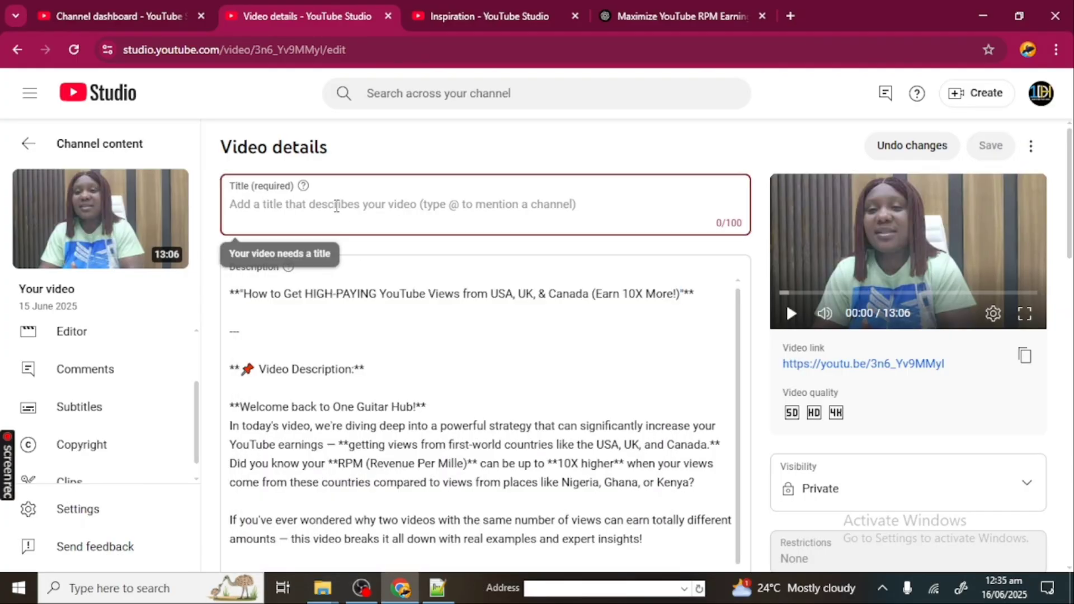
{"action": "right_click", "coordinate": [337, 206]}
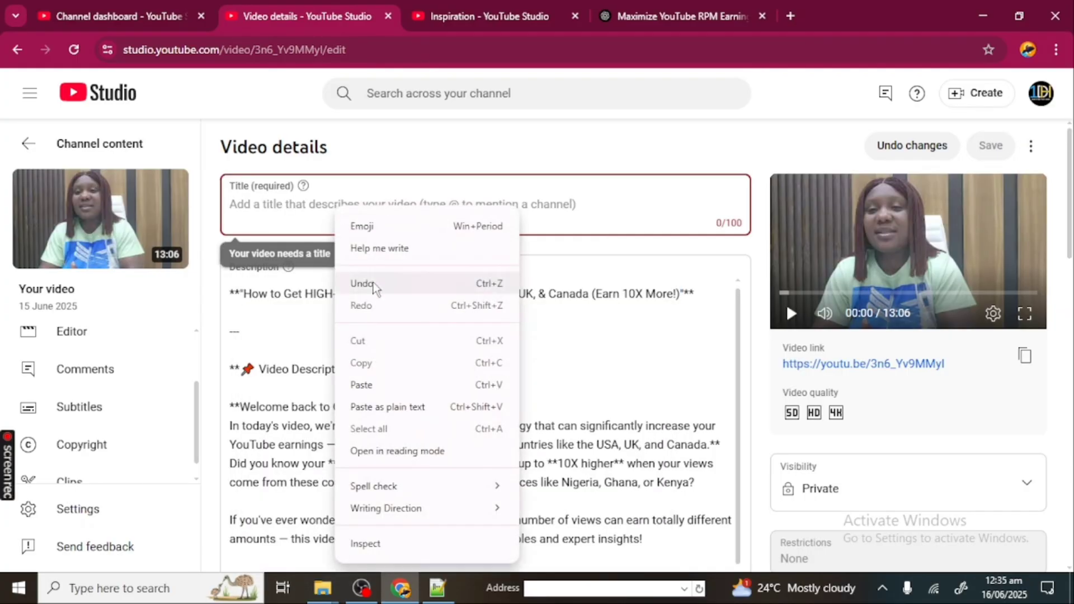
{"action": "left_click", "coordinate": [363, 385]}
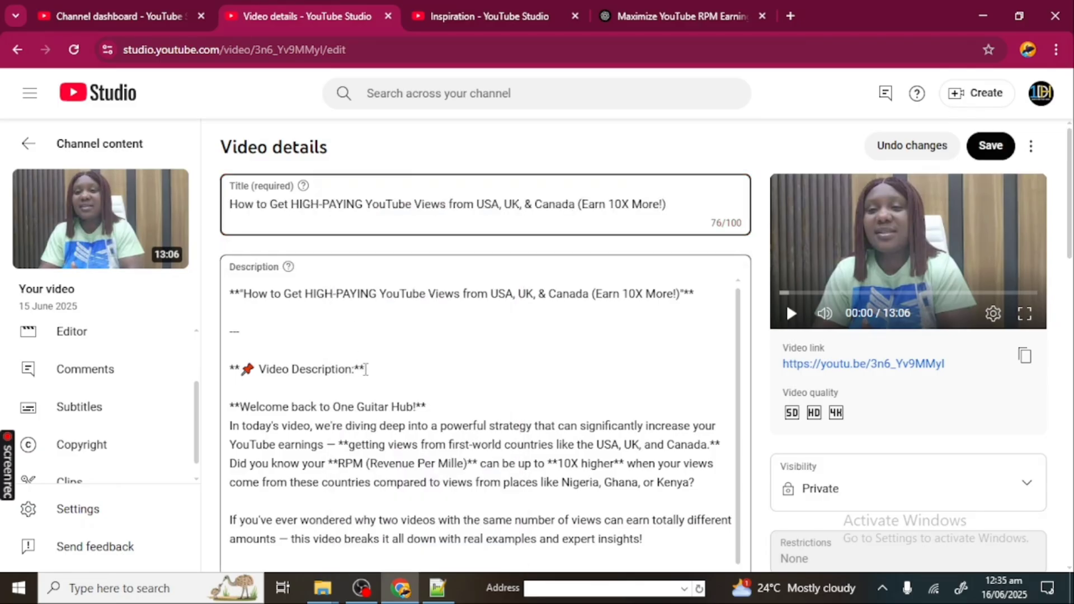
Delete the '📌 Video Description:' heading so the title line leads straight into the welcome paragraph.
{"action": "left_click_drag", "start_coordinate": [365, 370], "coordinate": [226, 340]}
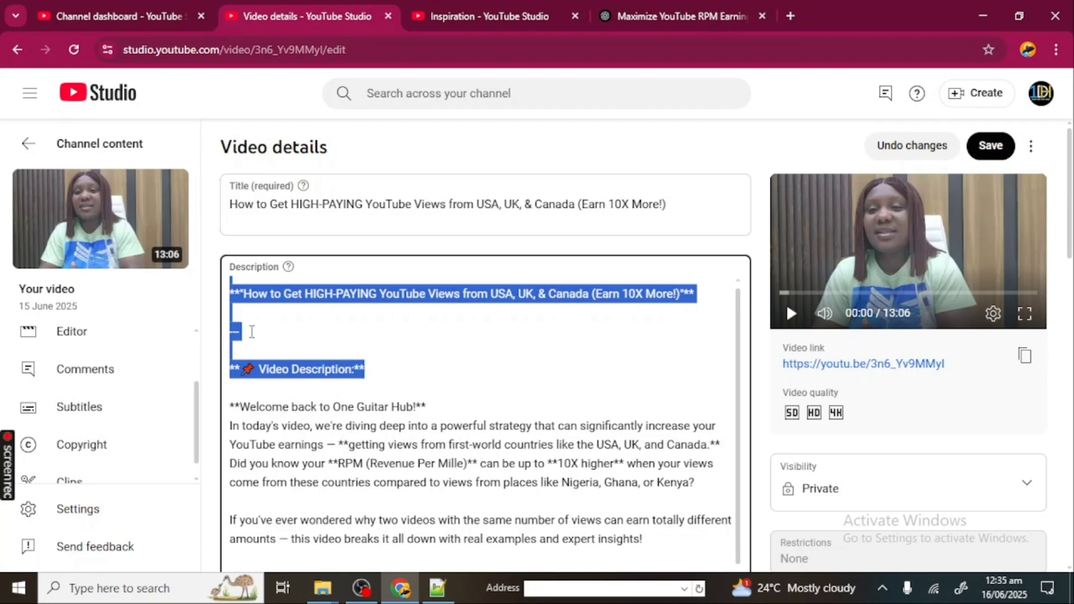
{"action": "left_click", "coordinate": [281, 334]}
{"action": "left_click", "coordinate": [234, 334]}
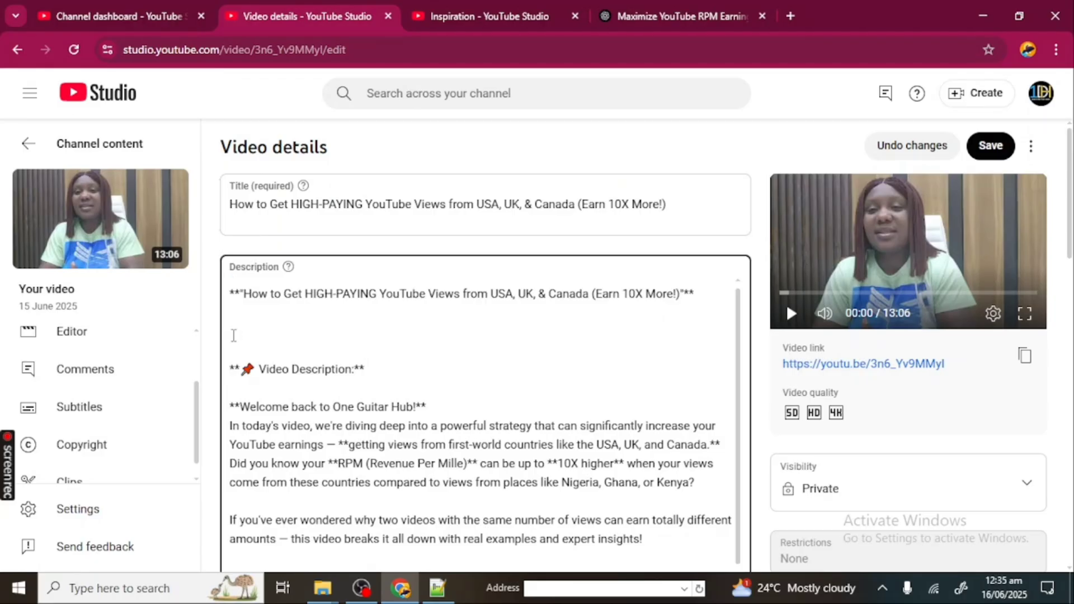
{"action": "left_click_drag", "start_coordinate": [379, 369], "coordinate": [230, 369]}
{"action": "key", "text": "Right"}
{"action": "key", "text": "shift+Home"}
{"action": "key", "text": "shift+Up"}
{"action": "key", "text": "shift+Up"}
{"action": "key", "text": "shift+Up"}
{"action": "key", "text": "shift+Up"}
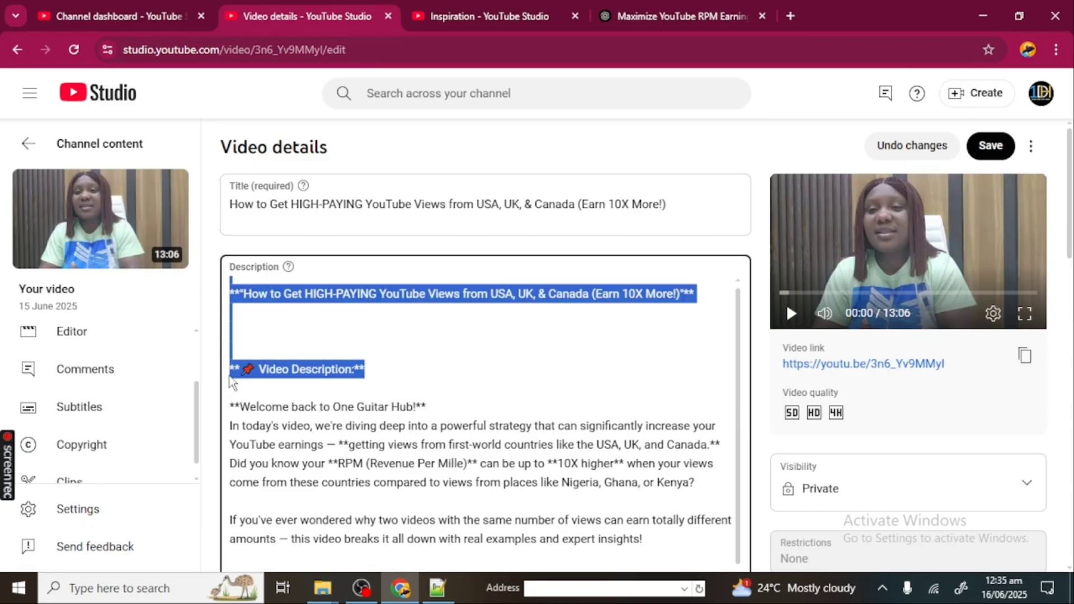
{"action": "left_click", "coordinate": [254, 378]}
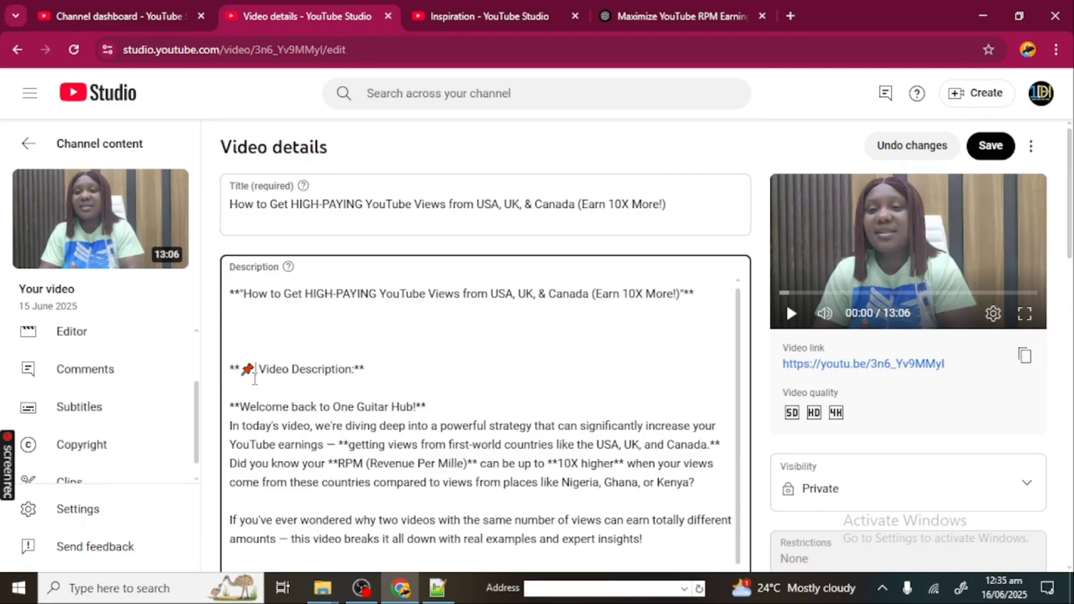
{"action": "left_click", "coordinate": [365, 370]}
{"action": "key", "text": "BackSpace"}
{"action": "key", "text": "BackSpace"}
{"action": "key", "text": "BackSpace"}
{"action": "key", "text": "BackSpace"}
{"action": "key", "text": "BackSpace"}
{"action": "key", "text": "BackSpace"}
{"action": "key", "text": "BackSpace"}
{"action": "key", "text": "BackSpace"}
{"action": "key", "text": "BackSpace"}
{"action": "key", "text": "BackSpace"}
{"action": "key", "text": "BackSpace"}
{"action": "key", "text": "BackSpace"}
{"action": "key", "text": "BackSpace"}
{"action": "key", "text": "BackSpace"}
{"action": "key", "text": "BackSpace"}
{"action": "key", "text": "BackSpace"}
{"action": "key", "text": "BackSpace"}
{"action": "key", "text": "BackSpace"}
{"action": "key", "text": "BackSpace"}
{"action": "key", "text": "BackSpace"}
{"action": "key", "text": "BackSpace"}
{"action": "key", "text": "BackSpace"}
{"action": "key", "text": "BackSpace"}
{"action": "key", "text": "BackSpace"}
{"action": "key", "text": "BackSpace"}
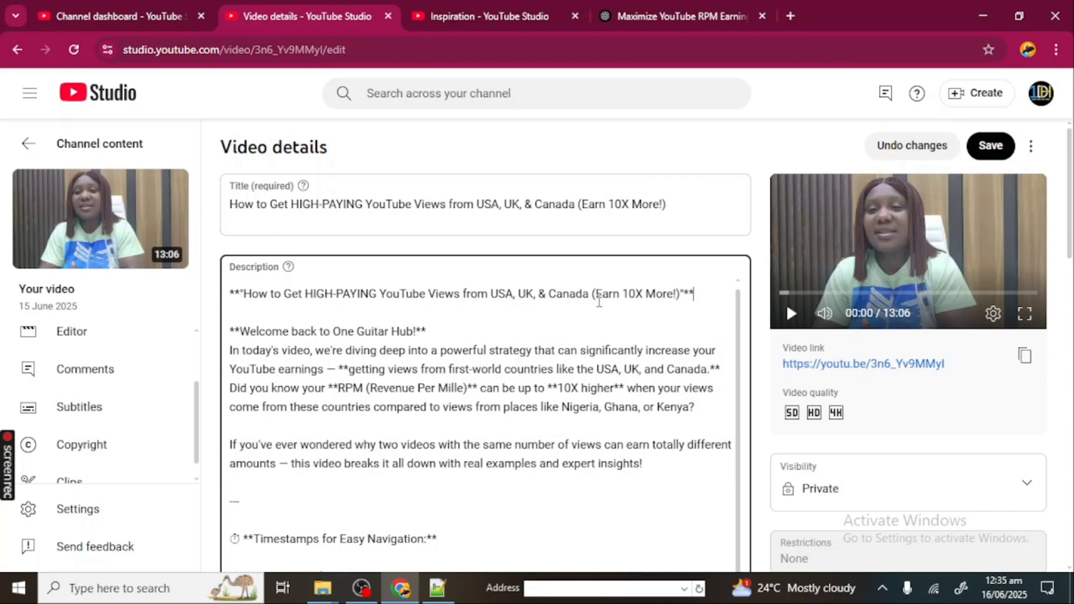
Remove the timestamps heading, the extra blank line, and the separators around the checklist and Benefits list.
{"action": "scroll", "coordinate": [599, 302], "scroll_direction": "down", "scroll_amount": 3}
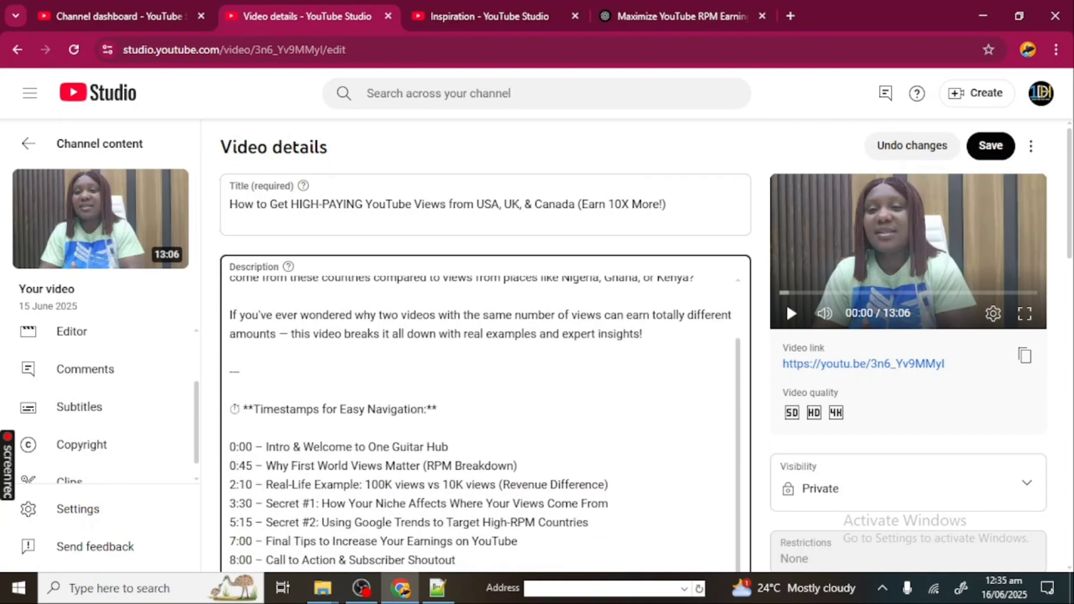
{"action": "left_click", "coordinate": [448, 411]}
{"action": "key", "text": "BackSpace"}
{"action": "key", "text": "BackSpace"}
{"action": "key", "text": "BackSpace"}
{"action": "key", "text": "BackSpace"}
{"action": "key", "text": "BackSpace"}
{"action": "key", "text": "BackSpace"}
{"action": "key", "text": "BackSpace"}
{"action": "key", "text": "BackSpace"}
{"action": "key", "text": "BackSpace"}
{"action": "key", "text": "BackSpace"}
{"action": "key", "text": "BackSpace"}
{"action": "key", "text": "BackSpace"}
{"action": "key", "text": "BackSpace"}
{"action": "key", "text": "BackSpace"}
{"action": "key", "text": "BackSpace"}
{"action": "key", "text": "BackSpace"}
{"action": "key", "text": "BackSpace"}
{"action": "key", "text": "BackSpace"}
{"action": "key", "text": "BackSpace"}
{"action": "key", "text": "BackSpace"}
{"action": "key", "text": "BackSpace"}
{"action": "key", "text": "BackSpace"}
{"action": "key", "text": "BackSpace"}
{"action": "key", "text": "BackSpace"}
{"action": "key", "text": "BackSpace"}
{"action": "key", "text": "BackSpace"}
{"action": "key", "text": "BackSpace"}
{"action": "key", "text": "BackSpace"}
{"action": "key", "text": "BackSpace"}
{"action": "key", "text": "BackSpace"}
{"action": "key", "text": "BackSpace"}
{"action": "key", "text": "BackSpace"}
{"action": "key", "text": "BackSpace"}
{"action": "key", "text": "BackSpace"}
{"action": "key", "text": "BackSpace"}
{"action": "key", "text": "BackSpace"}
{"action": "key", "text": "BackSpace"}
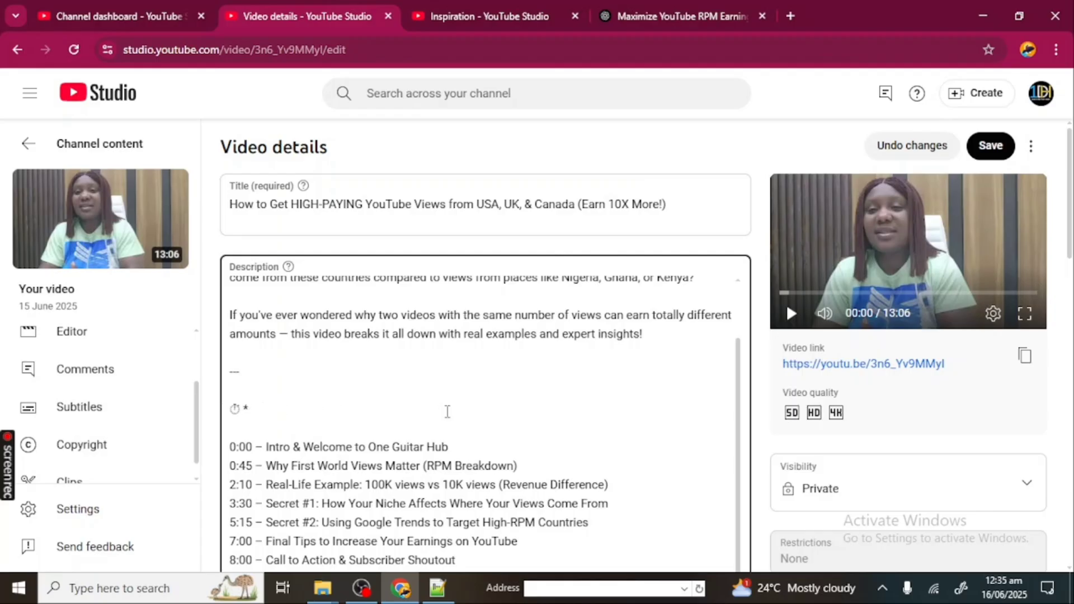
{"action": "key", "text": "BackSpace"}
{"action": "key", "text": "BackSpace"}
{"action": "key", "text": "BackSpace"}
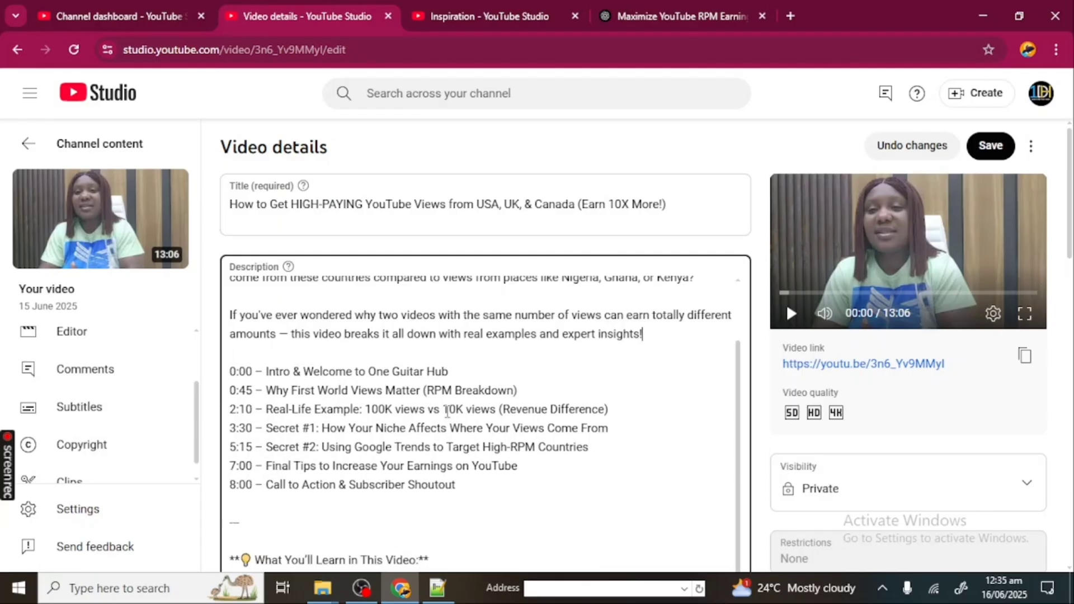
{"action": "scroll", "coordinate": [484, 422], "scroll_direction": "down", "scroll_amount": 3}
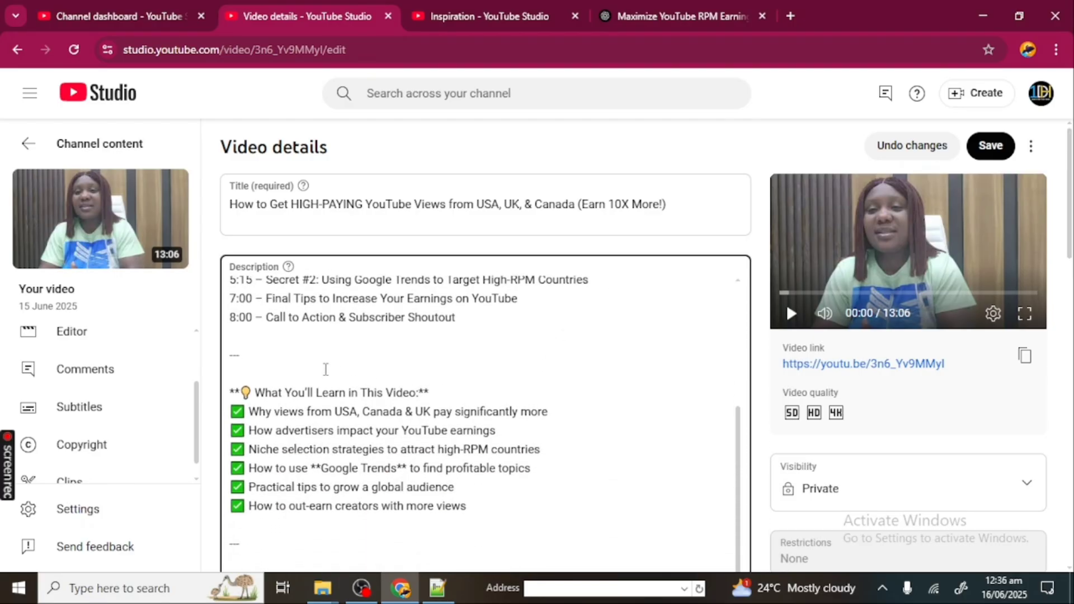
{"action": "key", "text": "BackSpace"}
{"action": "key", "text": "BackSpace"}
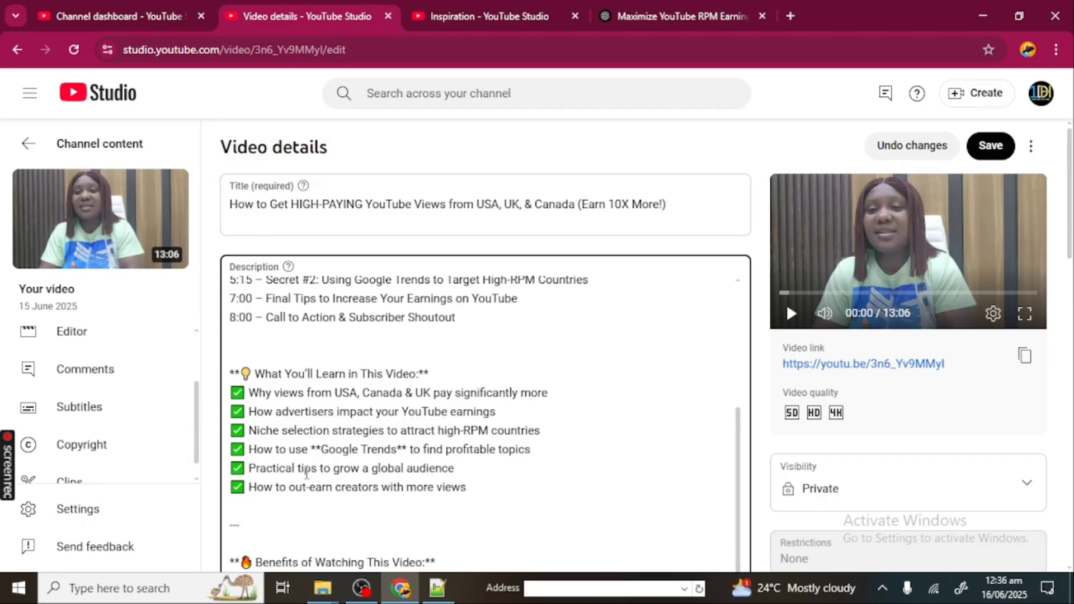
{"action": "scroll", "coordinate": [306, 473], "scroll_direction": "down", "scroll_amount": 2}
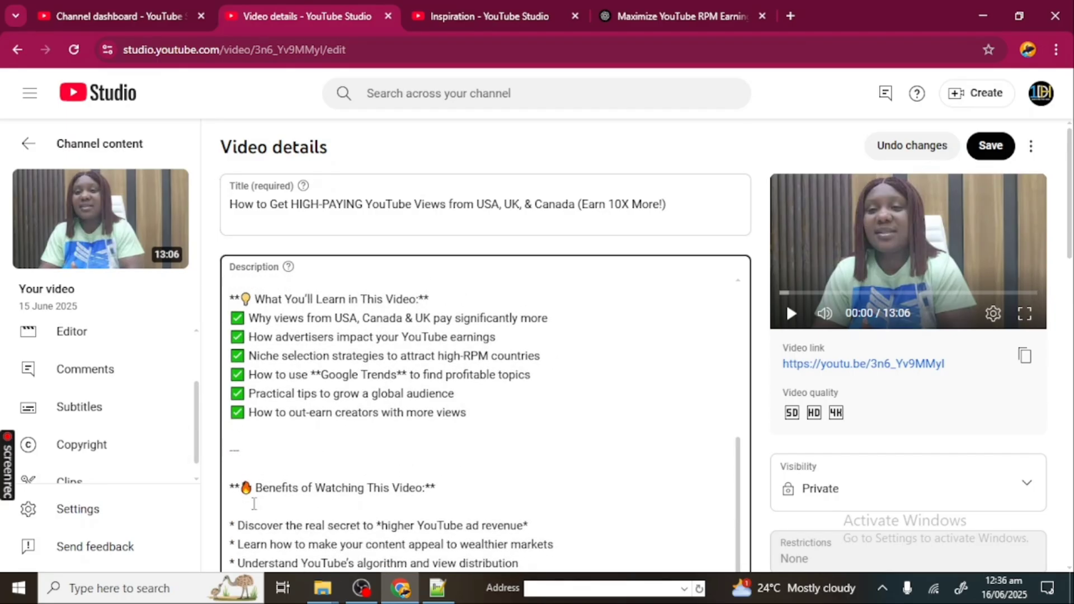
{"action": "left_click", "coordinate": [251, 472]}
{"action": "key", "text": "BackSpace"}
{"action": "key", "text": "BackSpace"}
{"action": "key", "text": "BackSpace"}
{"action": "key", "text": "BackSpace"}
{"action": "key", "text": "BackSpace"}
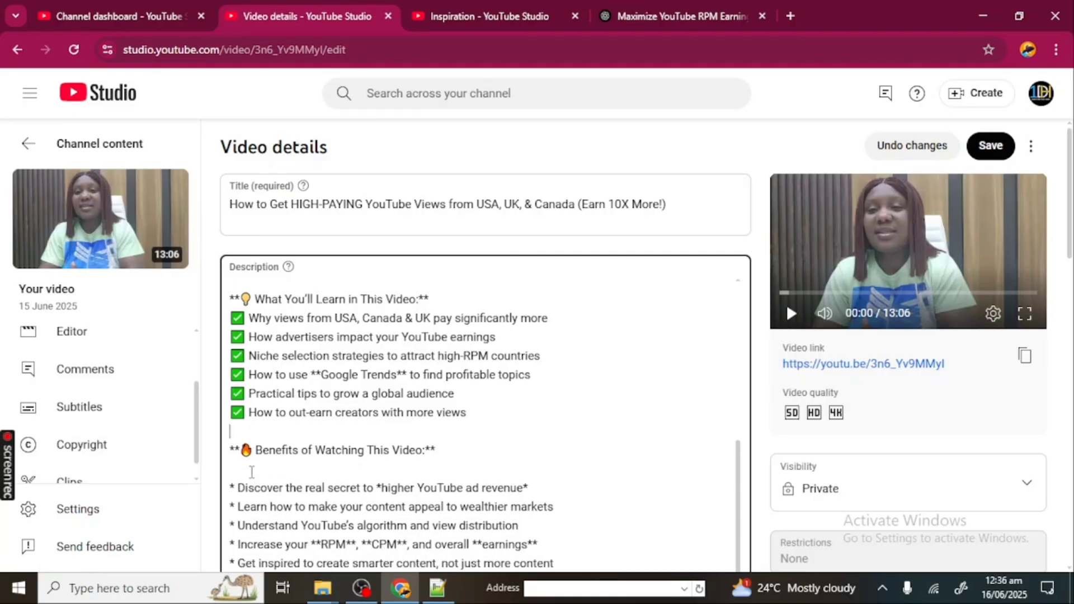
{"action": "scroll", "coordinate": [252, 472], "scroll_direction": "up", "scroll_amount": 3}
{"action": "left_click", "coordinate": [229, 369]}
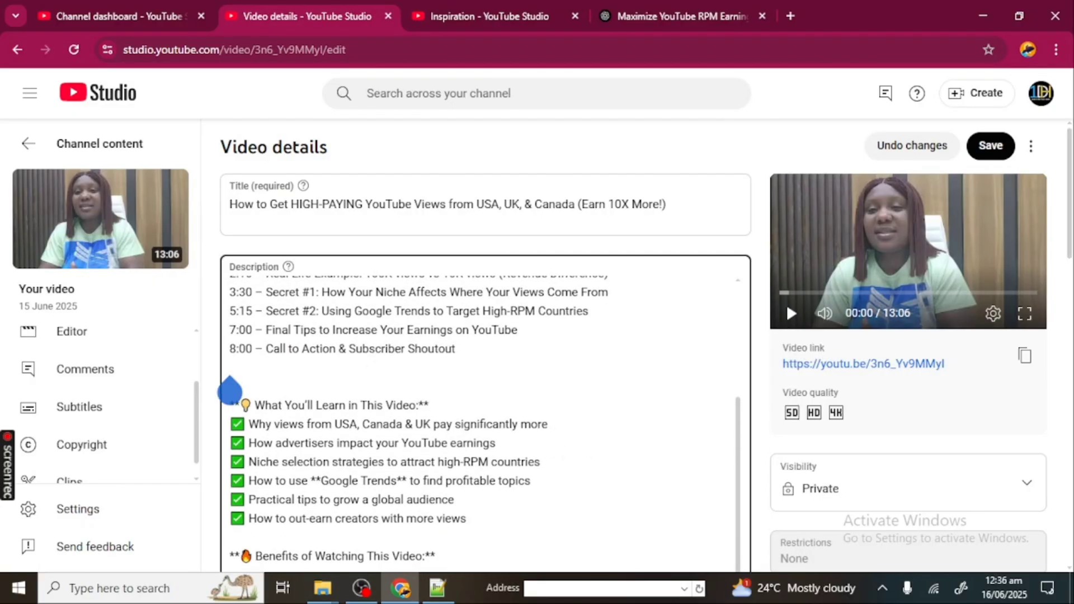
{"action": "key", "text": "BackSpace"}
{"action": "scroll", "coordinate": [485, 419], "scroll_direction": "down", "scroll_amount": 4}
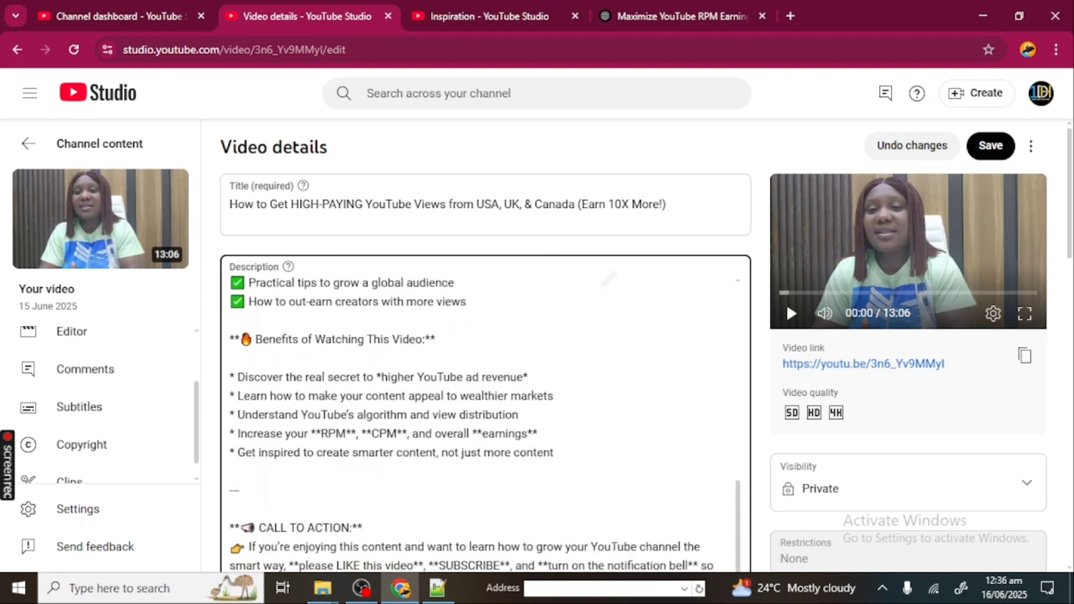
{"action": "left_click", "coordinate": [255, 494]}
{"action": "key", "text": "BackSpace"}
{"action": "key", "text": "BackSpace"}
{"action": "key", "text": "BackSpace"}
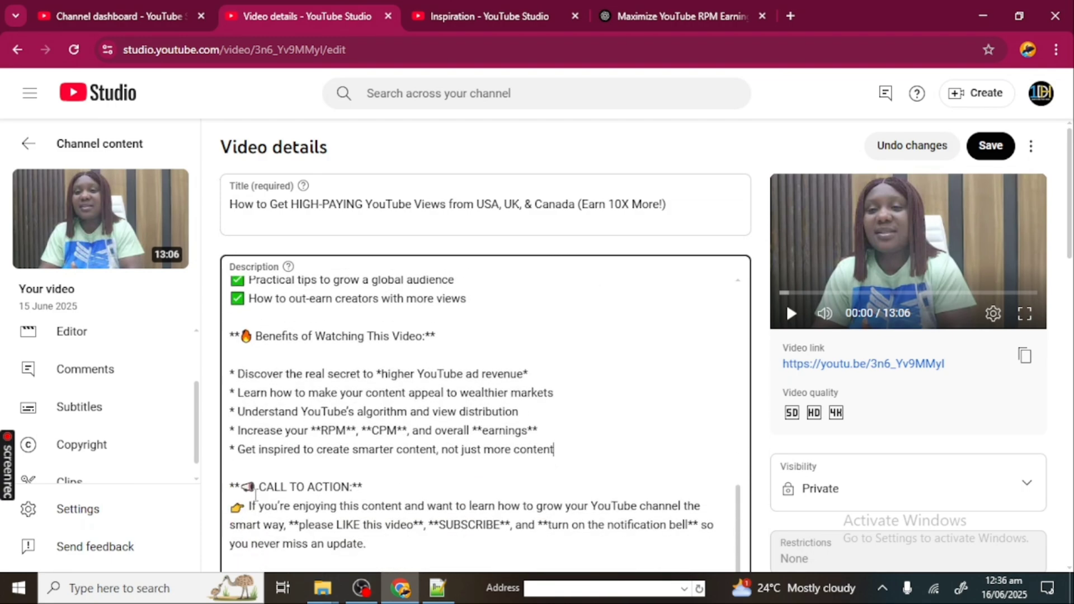
Remove the CALL TO ACTION heading, the hashtags heading, and the separators around the hashtags.
{"action": "scroll", "coordinate": [255, 495], "scroll_direction": "down", "scroll_amount": 2}
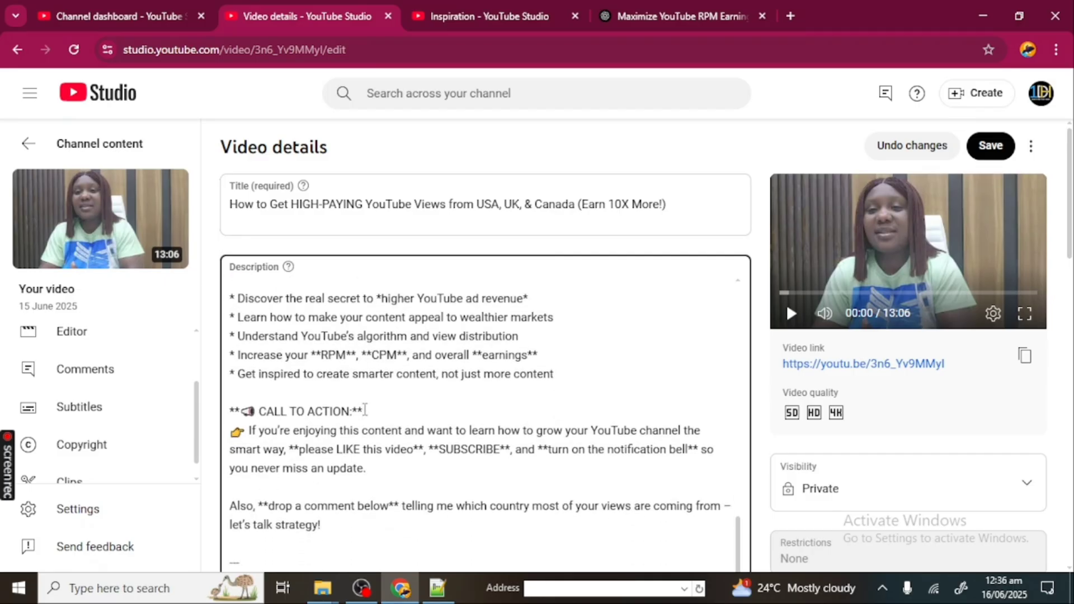
{"action": "key", "text": "BackSpace"}
{"action": "key", "text": "BackSpace"}
{"action": "key", "text": "BackSpace"}
{"action": "key", "text": "BackSpace"}
{"action": "key", "text": "BackSpace"}
{"action": "key", "text": "BackSpace"}
{"action": "key", "text": "BackSpace"}
{"action": "key", "text": "BackSpace"}
{"action": "key", "text": "BackSpace"}
{"action": "key", "text": "BackSpace"}
{"action": "key", "text": "BackSpace"}
{"action": "key", "text": "BackSpace"}
{"action": "key", "text": "BackSpace"}
{"action": "key", "text": "BackSpace"}
{"action": "key", "text": "BackSpace"}
{"action": "key", "text": "BackSpace"}
{"action": "key", "text": "BackSpace"}
{"action": "key", "text": "BackSpace"}
{"action": "key", "text": "BackSpace"}
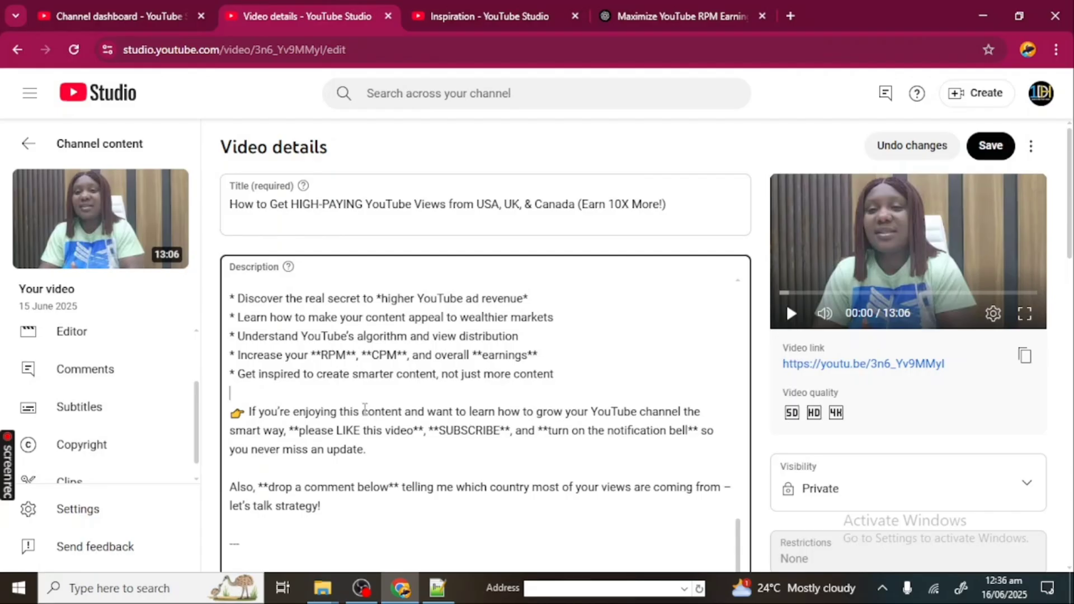
{"action": "scroll", "coordinate": [485, 427], "scroll_direction": "down", "scroll_amount": 2}
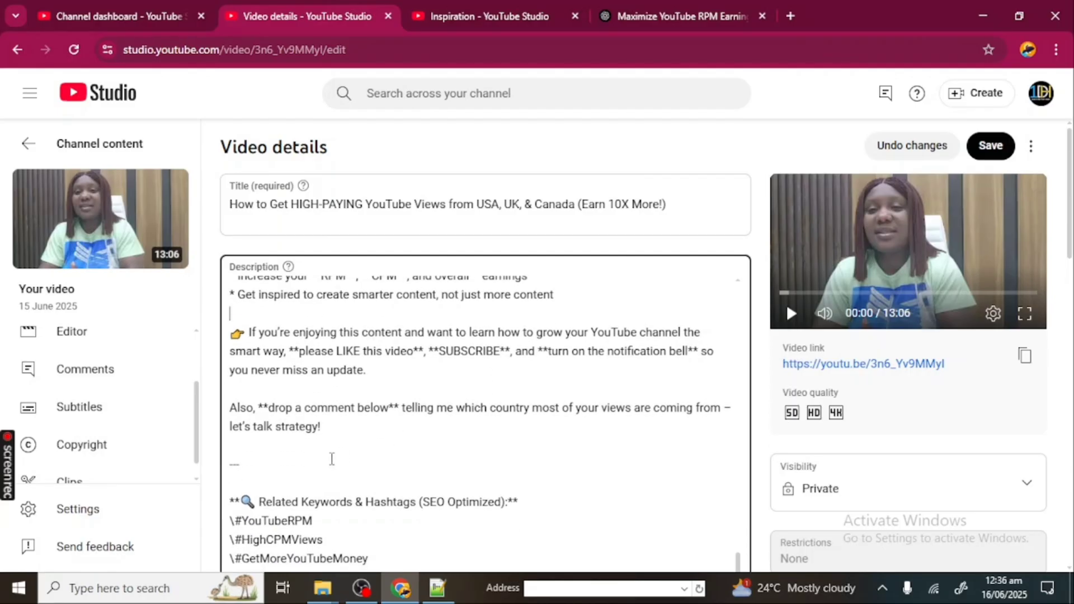
{"action": "left_click", "coordinate": [300, 482]}
{"action": "key", "text": "BackSpace"}
{"action": "key", "text": "BackSpace"}
{"action": "key", "text": "BackSpace"}
{"action": "key", "text": "BackSpace"}
{"action": "key", "text": "BackSpace"}
{"action": "key", "text": "BackSpace"}
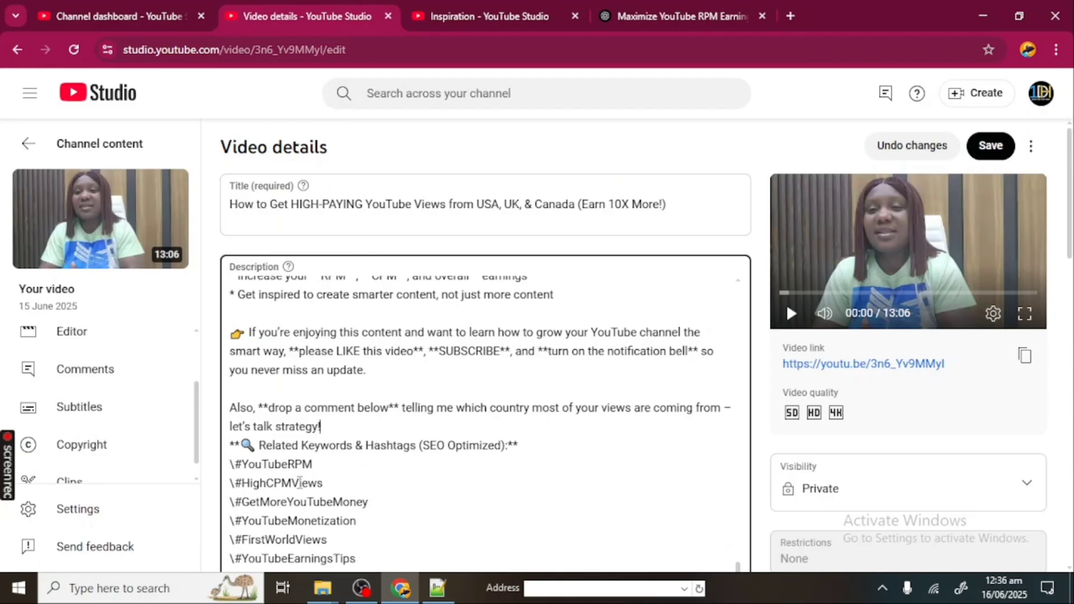
{"action": "key", "text": "Return"}
{"action": "scroll", "coordinate": [299, 482], "scroll_direction": "down", "scroll_amount": 1}
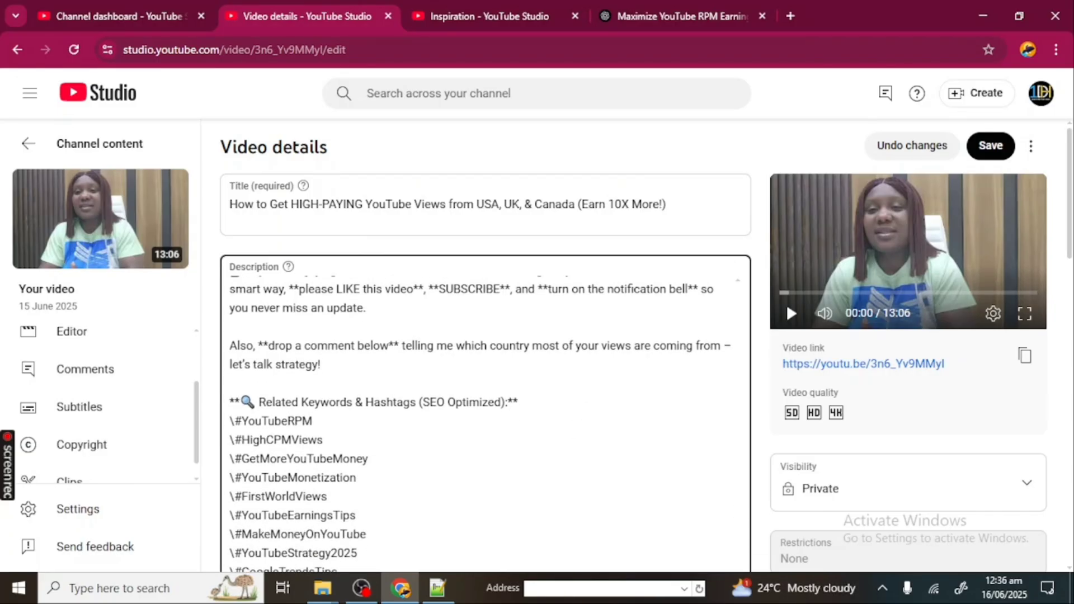
{"action": "left_click", "coordinate": [525, 399]}
{"action": "key", "text": "BackSpace"}
{"action": "key", "text": "BackSpace"}
{"action": "key", "text": "BackSpace"}
{"action": "key", "text": "BackSpace"}
{"action": "key", "text": "BackSpace"}
{"action": "key", "text": "BackSpace"}
{"action": "key", "text": "BackSpace"}
{"action": "key", "text": "BackSpace"}
{"action": "key", "text": "BackSpace"}
{"action": "key", "text": "BackSpace"}
{"action": "key", "text": "BackSpace"}
{"action": "key", "text": "BackSpace"}
{"action": "key", "text": "BackSpace"}
{"action": "key", "text": "BackSpace"}
{"action": "key", "text": "BackSpace"}
{"action": "key", "text": "BackSpace"}
{"action": "key", "text": "BackSpace"}
{"action": "key", "text": "BackSpace"}
{"action": "key", "text": "BackSpace"}
{"action": "key", "text": "BackSpace"}
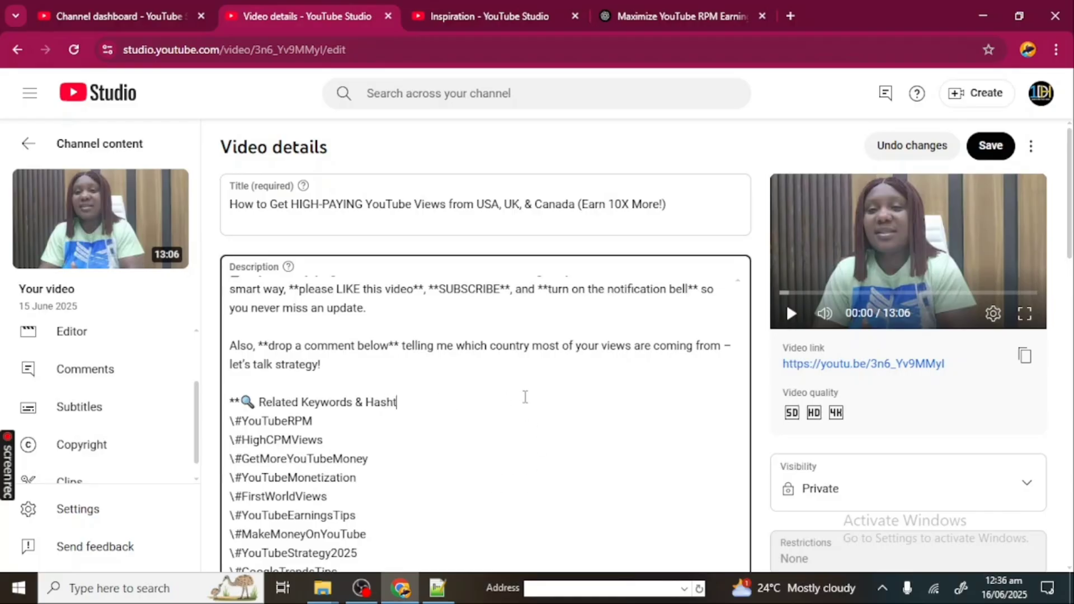
{"action": "key", "text": "BackSpace"}
{"action": "key", "text": "BackSpace"}
{"action": "key", "text": "BackSpace"}
{"action": "key", "text": "BackSpace"}
{"action": "key", "text": "BackSpace"}
{"action": "key", "text": "BackSpace"}
{"action": "key", "text": "BackSpace"}
{"action": "key", "text": "BackSpace"}
{"action": "key", "text": "BackSpace"}
{"action": "key", "text": "BackSpace"}
{"action": "key", "text": "BackSpace"}
{"action": "key", "text": "BackSpace"}
{"action": "key", "text": "BackSpace"}
{"action": "key", "text": "BackSpace"}
{"action": "key", "text": "BackSpace"}
{"action": "key", "text": "BackSpace"}
{"action": "key", "text": "BackSpace"}
{"action": "key", "text": "BackSpace"}
{"action": "key", "text": "BackSpace"}
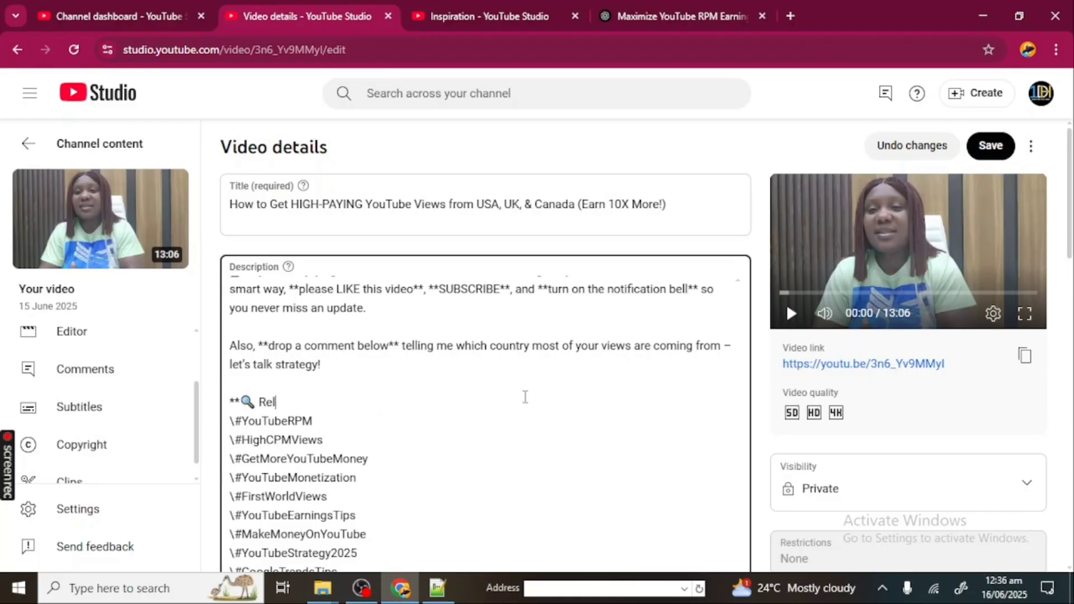
{"action": "key", "text": "BackSpace"}
{"action": "key", "text": "BackSpace"}
{"action": "key", "text": "BackSpace"}
{"action": "key", "text": "BackSpace"}
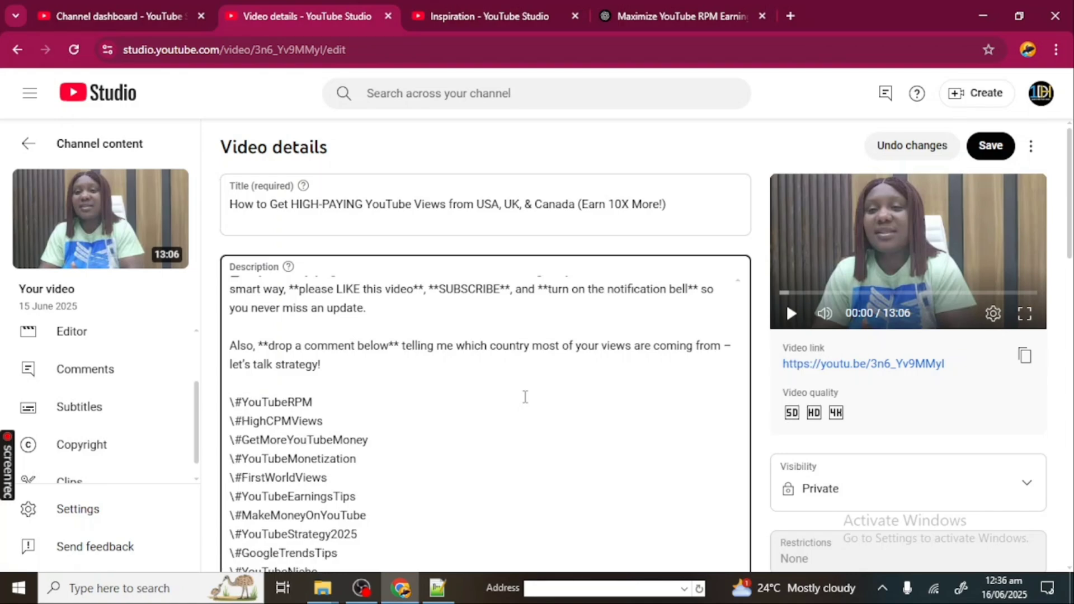
{"action": "scroll", "coordinate": [481, 425], "scroll_direction": "down", "scroll_amount": 5}
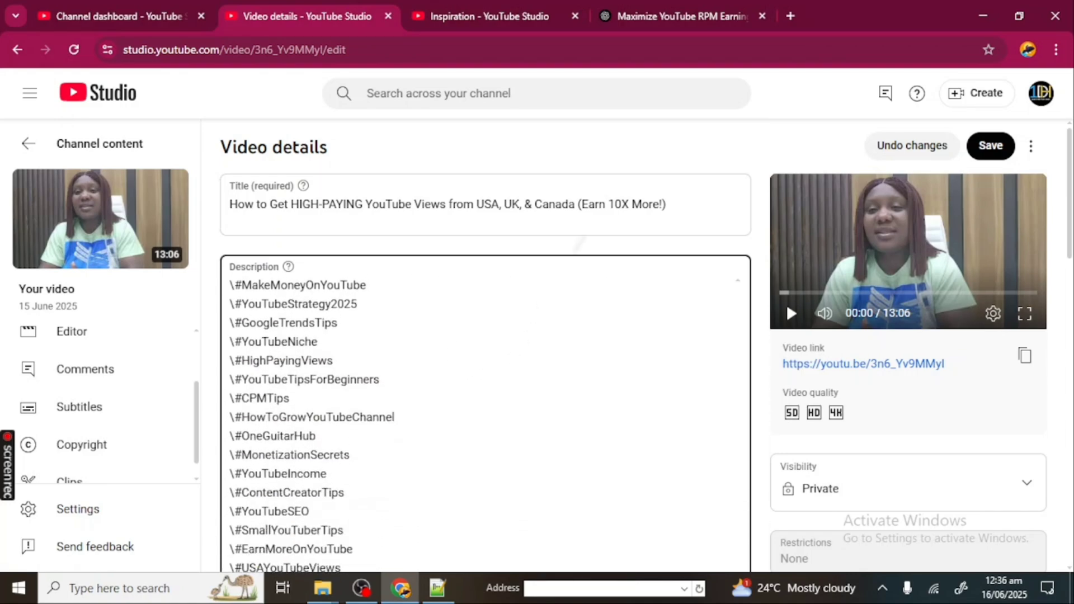
{"action": "scroll", "coordinate": [481, 425], "scroll_direction": "down", "scroll_amount": 3}
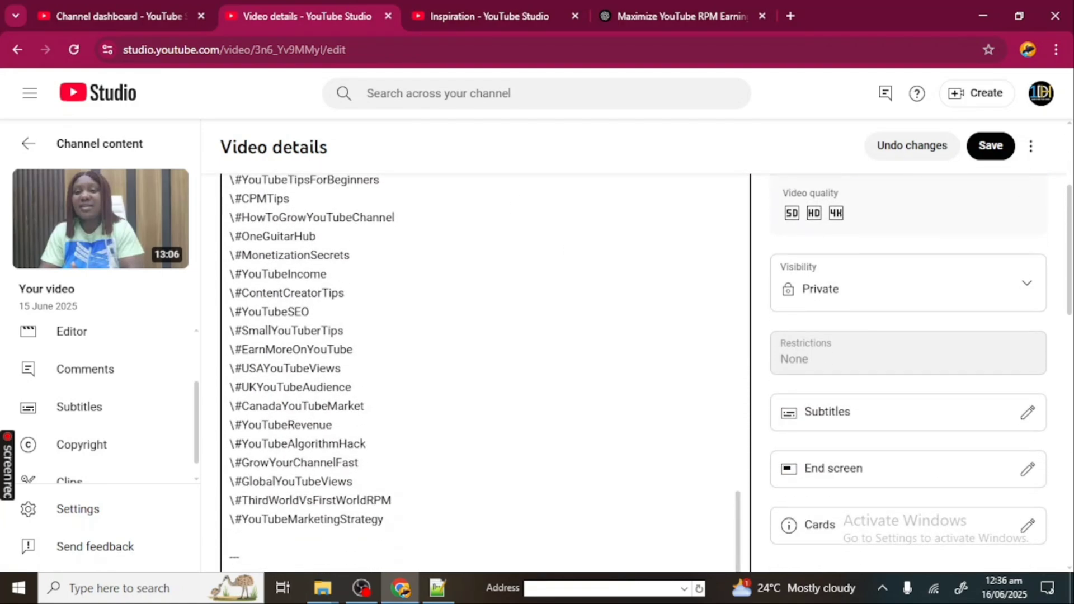
{"action": "scroll", "coordinate": [481, 425], "scroll_direction": "down", "scroll_amount": 3}
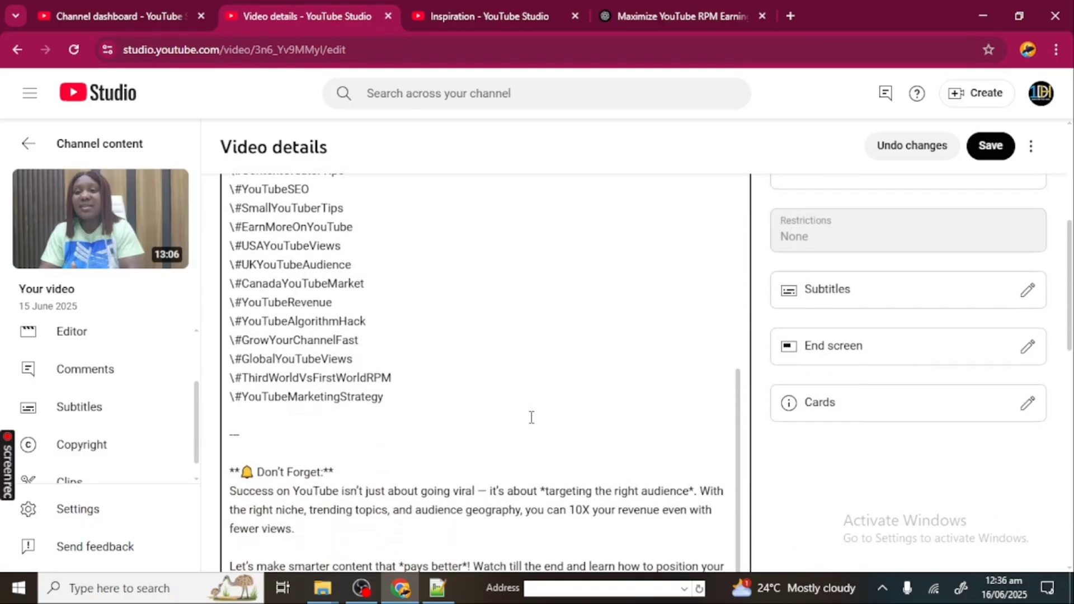
{"action": "key", "text": "BackSpace"}
{"action": "key", "text": "BackSpace"}
{"action": "key", "text": "BackSpace"}
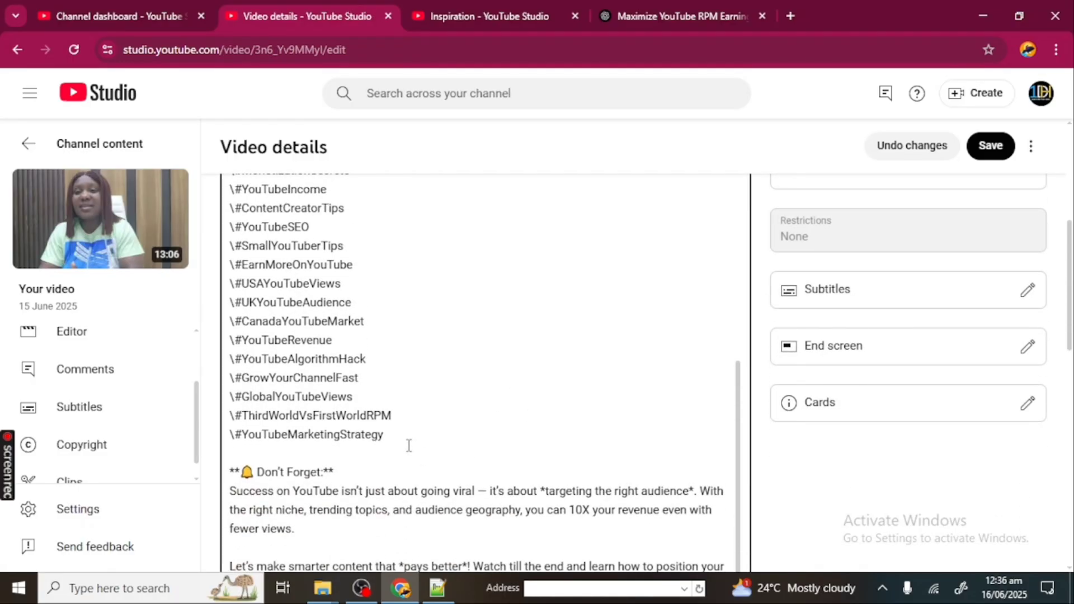
Delete the closing thumbnails-and-scripts paragraph and trailing empty lines, leaving 3028/5000 characters.
{"action": "scroll", "coordinate": [409, 446], "scroll_direction": "down", "scroll_amount": 3}
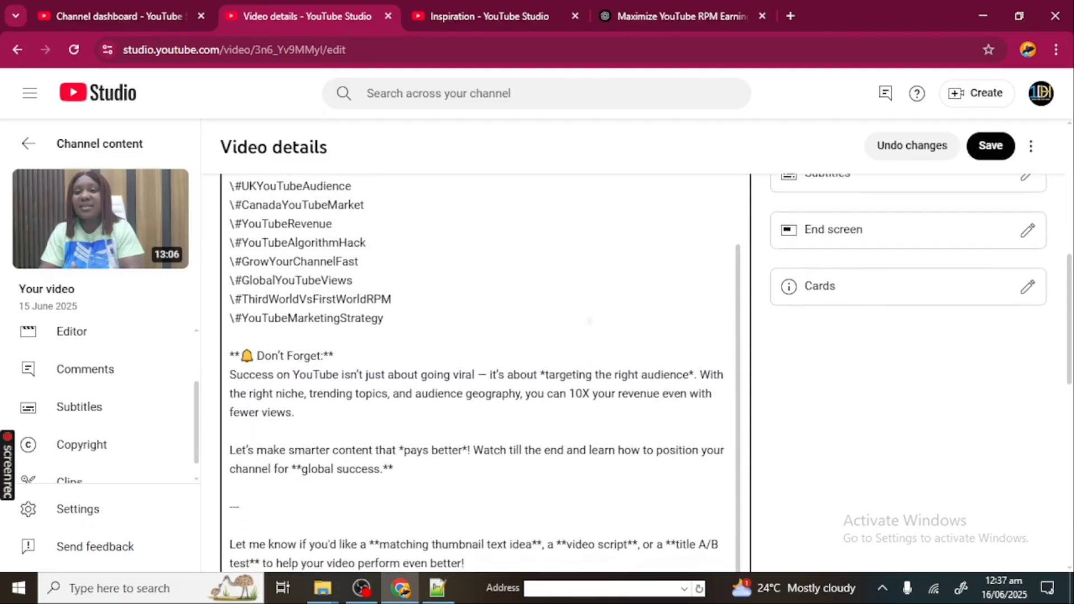
{"action": "left_click_drag", "start_coordinate": [229, 475], "coordinate": [332, 510]}
{"action": "key", "text": "BackSpace"}
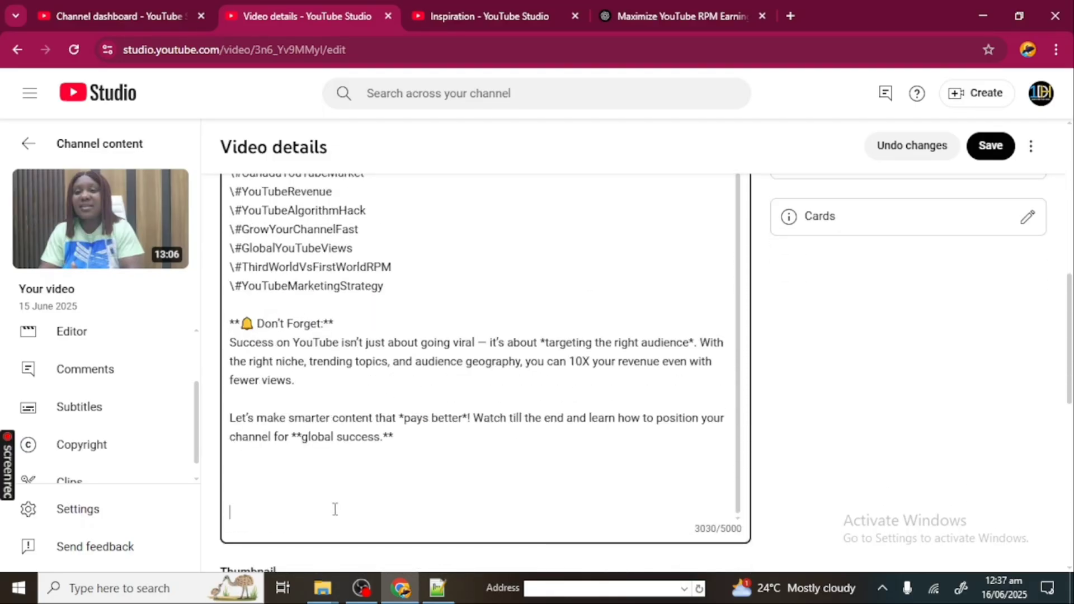
{"action": "key", "text": "BackSpace"}
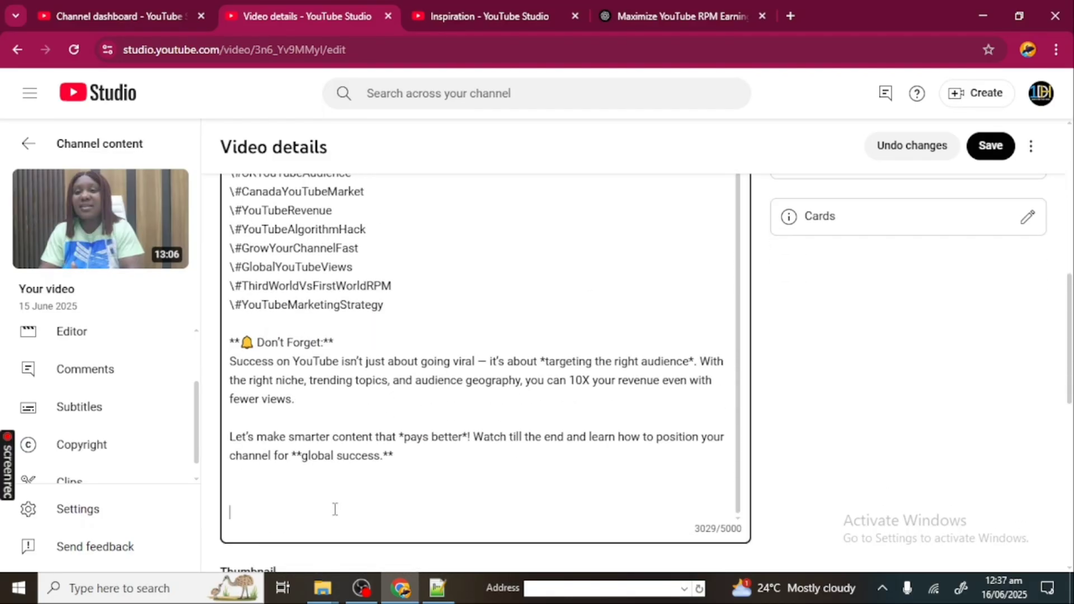
{"action": "key", "text": "BackSpace"}
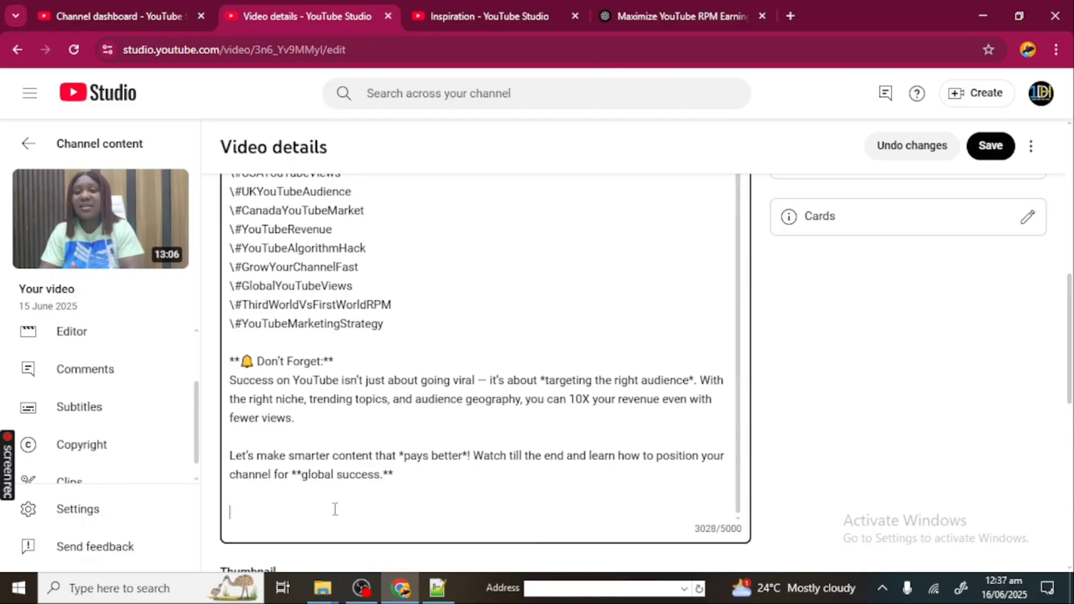
{"action": "scroll", "coordinate": [335, 509], "scroll_direction": "down", "scroll_amount": 3}
{"action": "scroll", "coordinate": [335, 509], "scroll_direction": "up", "scroll_amount": 3}
{"action": "scroll", "coordinate": [485, 336], "scroll_direction": "up", "scroll_amount": 15}
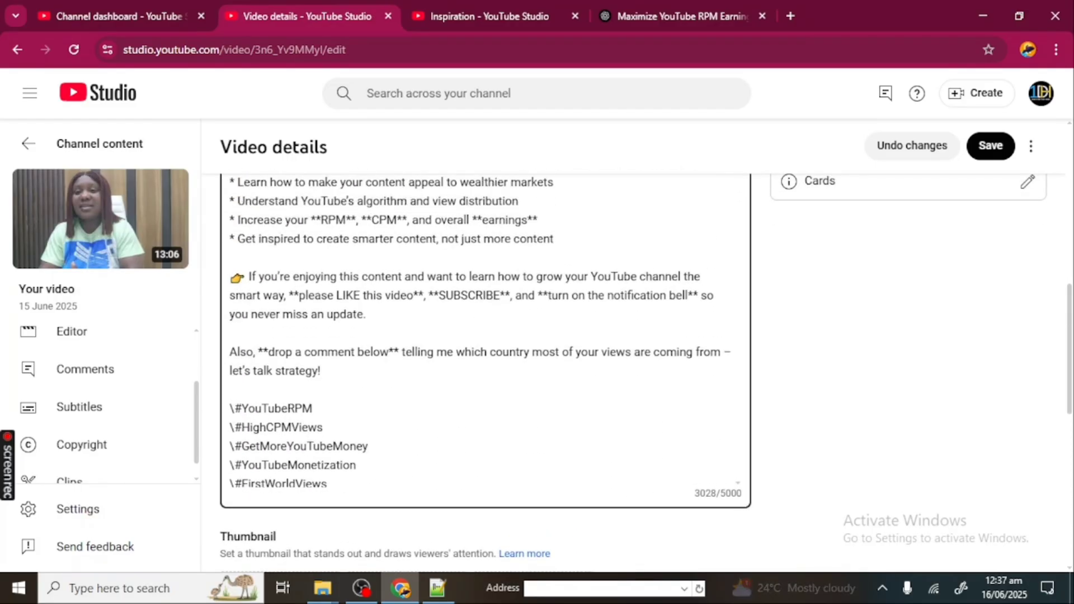
{"action": "scroll", "coordinate": [786, 303], "scroll_direction": "up", "scroll_amount": 10}
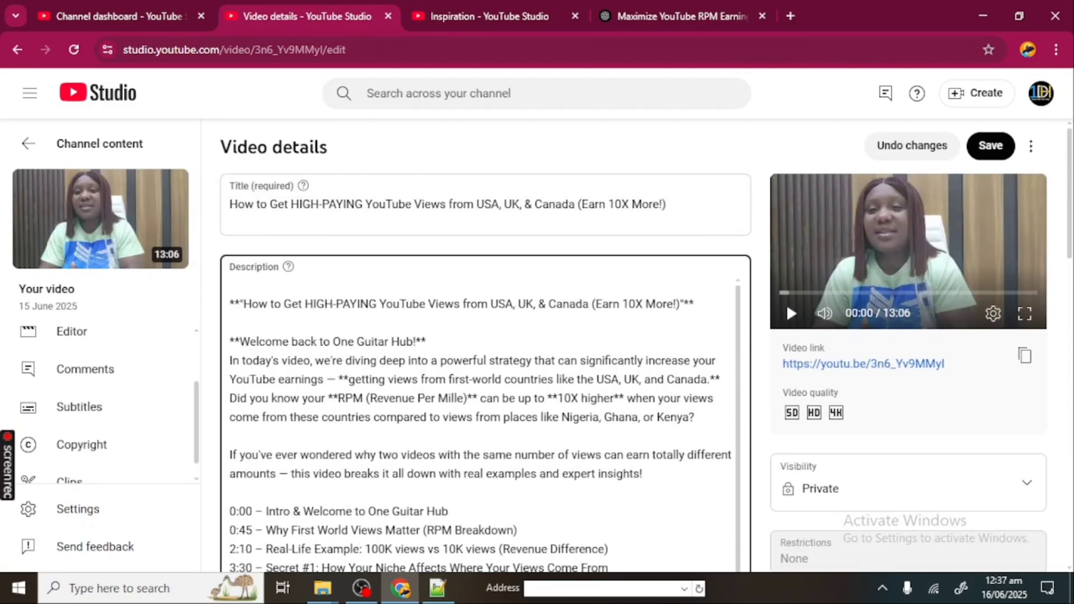
{"action": "scroll", "coordinate": [485, 420], "scroll_direction": "down", "scroll_amount": 15}
{"action": "scroll", "coordinate": [485, 391], "scroll_direction": "down", "scroll_amount": 10}
{"action": "scroll", "coordinate": [485, 392], "scroll_direction": "down", "scroll_amount": 5}
{"action": "scroll", "coordinate": [485, 364], "scroll_direction": "down", "scroll_amount": 2}
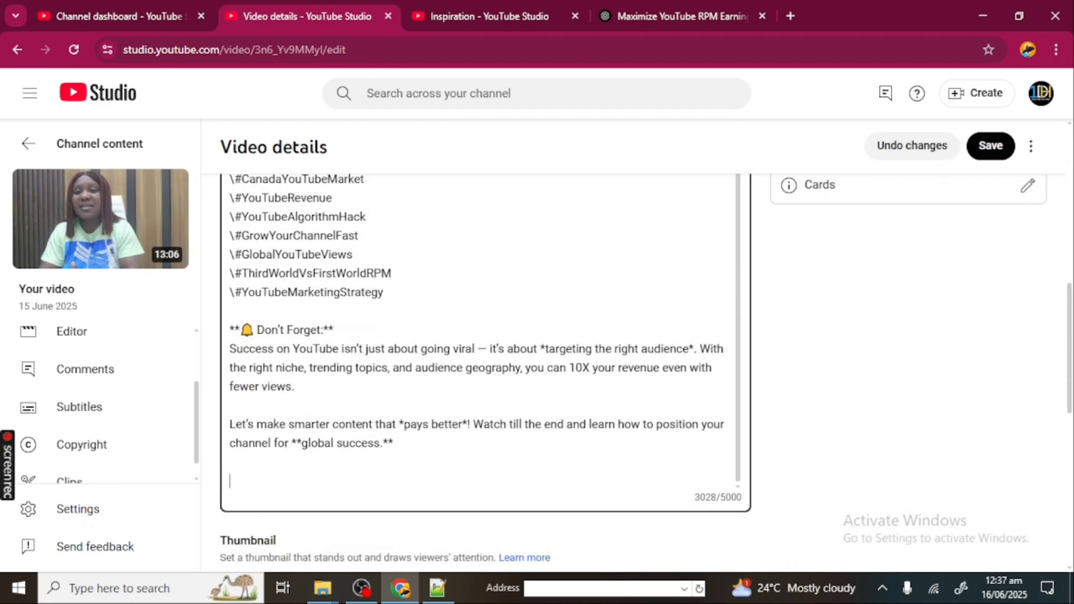
{"action": "scroll", "coordinate": [485, 336], "scroll_direction": "up", "scroll_amount": 10}
{"action": "scroll", "coordinate": [484, 335], "scroll_direction": "down", "scroll_amount": 10}
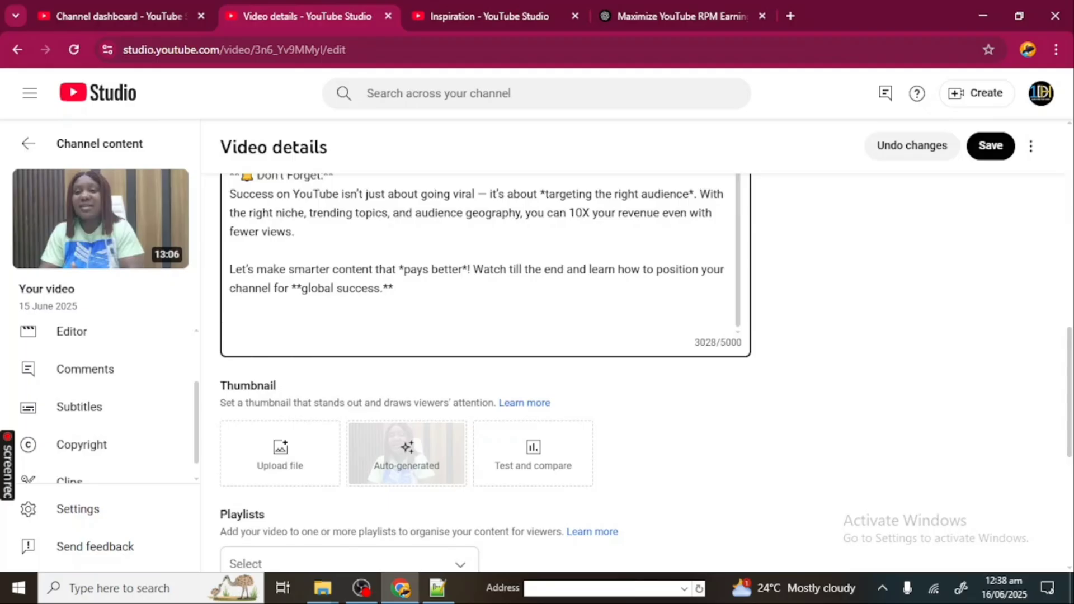
Copy lines 62–78 of video titles, links and playlist URLs from bible prompt.txt in Notepad++.
{"action": "mouse_move", "coordinate": [437, 587]}
{"action": "left_click", "coordinate": [408, 545]}
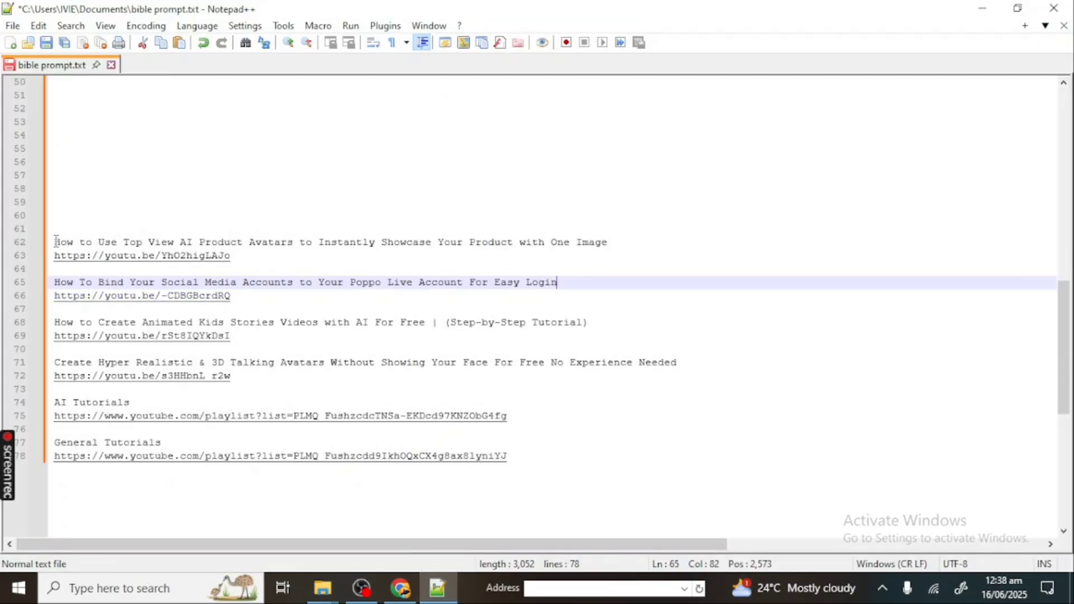
{"action": "left_click_drag", "start_coordinate": [55, 241], "coordinate": [477, 467]}
{"action": "right_click", "coordinate": [476, 460]}
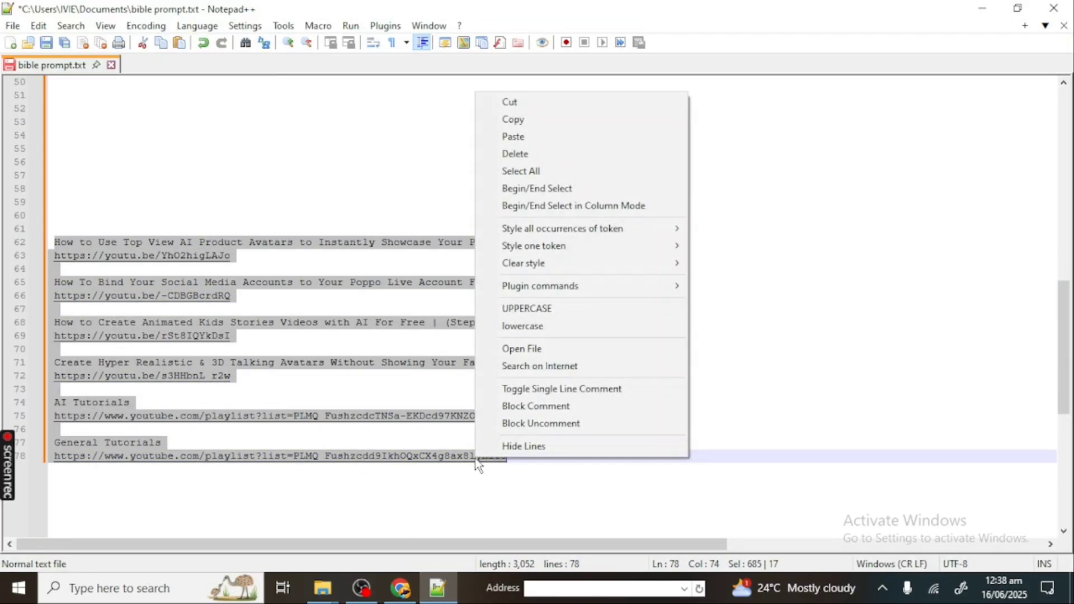
{"action": "left_click", "coordinate": [580, 119]}
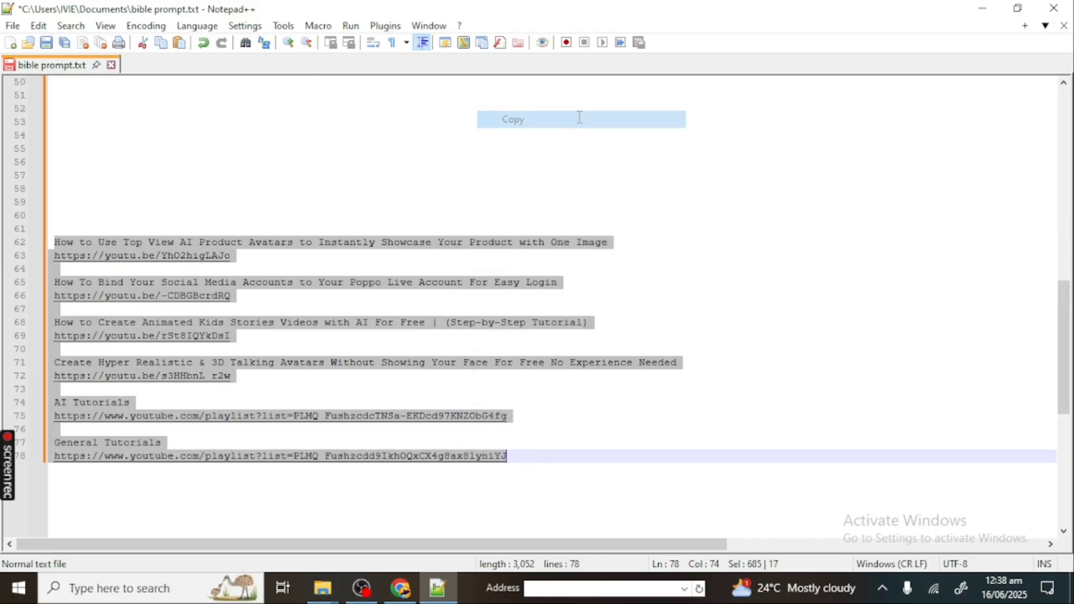
{"action": "left_click", "coordinate": [408, 593]}
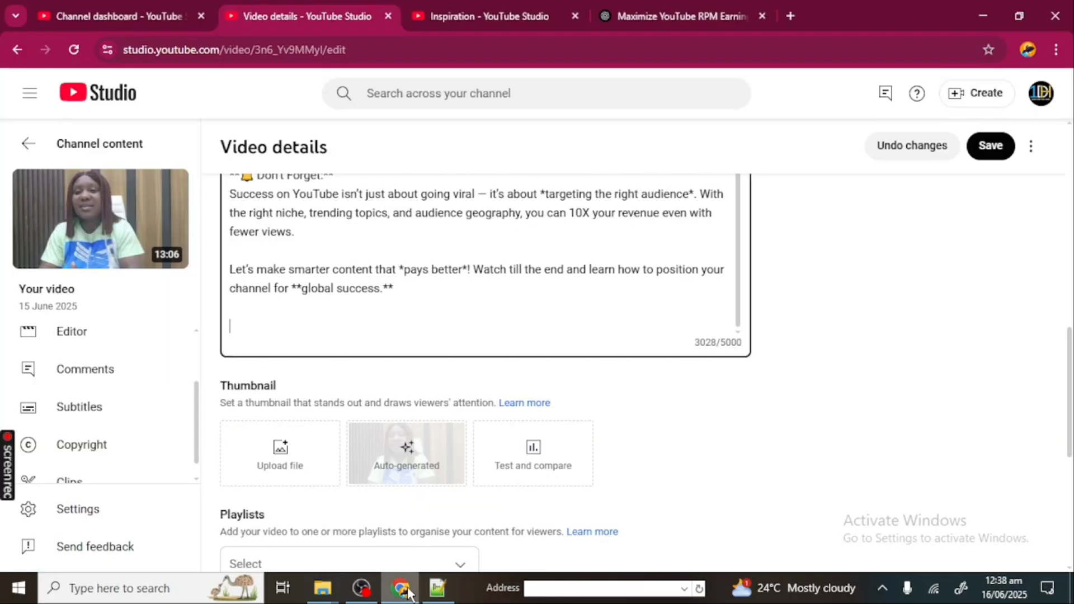
Paste the copied video and playlist links at the end of the description.
{"action": "right_click", "coordinate": [240, 330]}
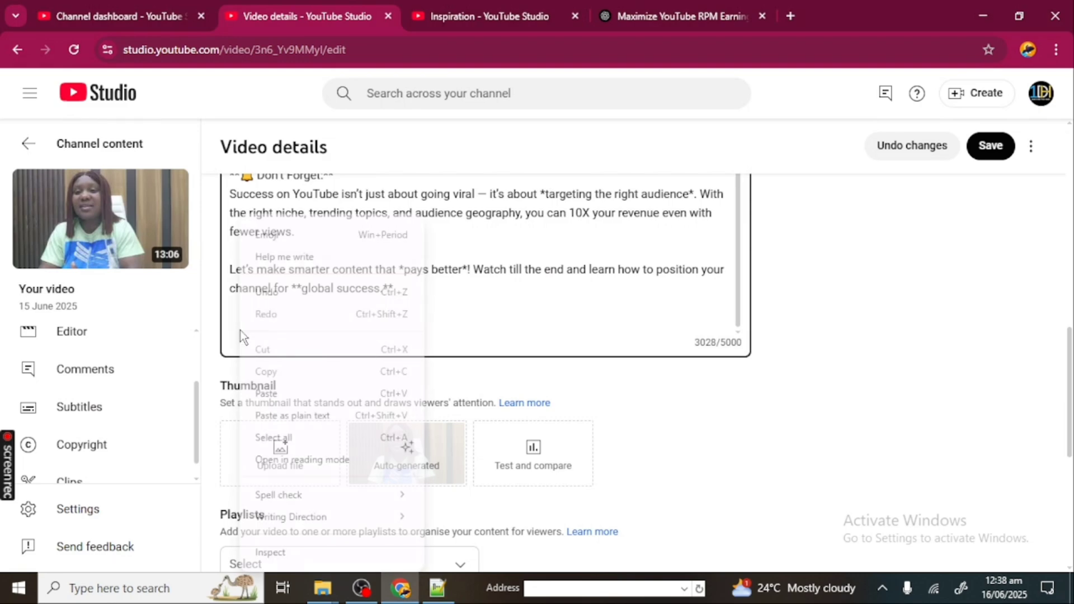
{"action": "left_click", "coordinate": [274, 387]}
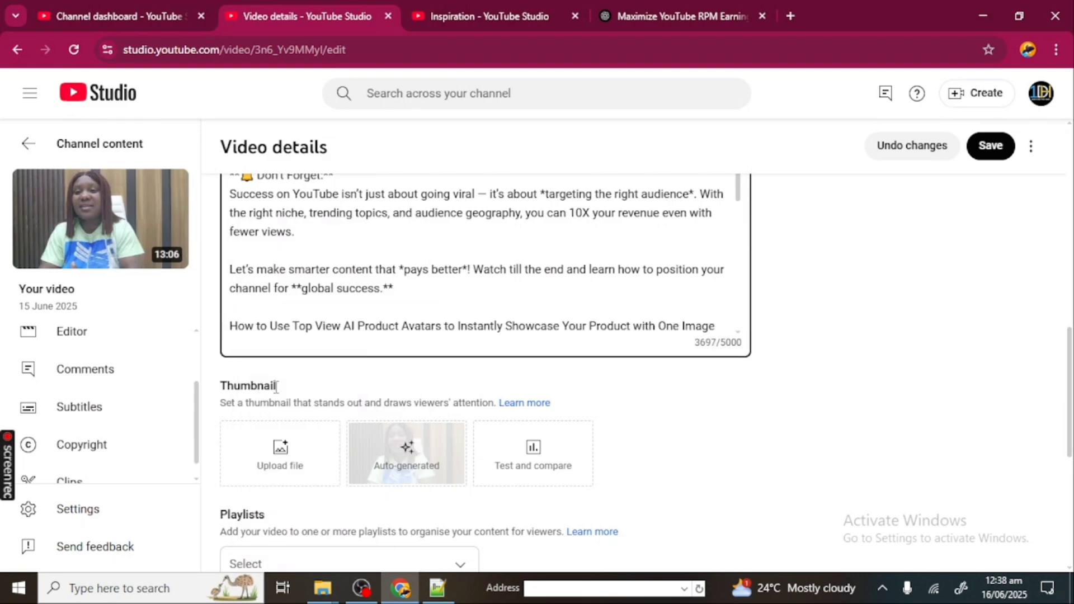
{"action": "scroll", "coordinate": [447, 263], "scroll_direction": "down", "scroll_amount": 3}
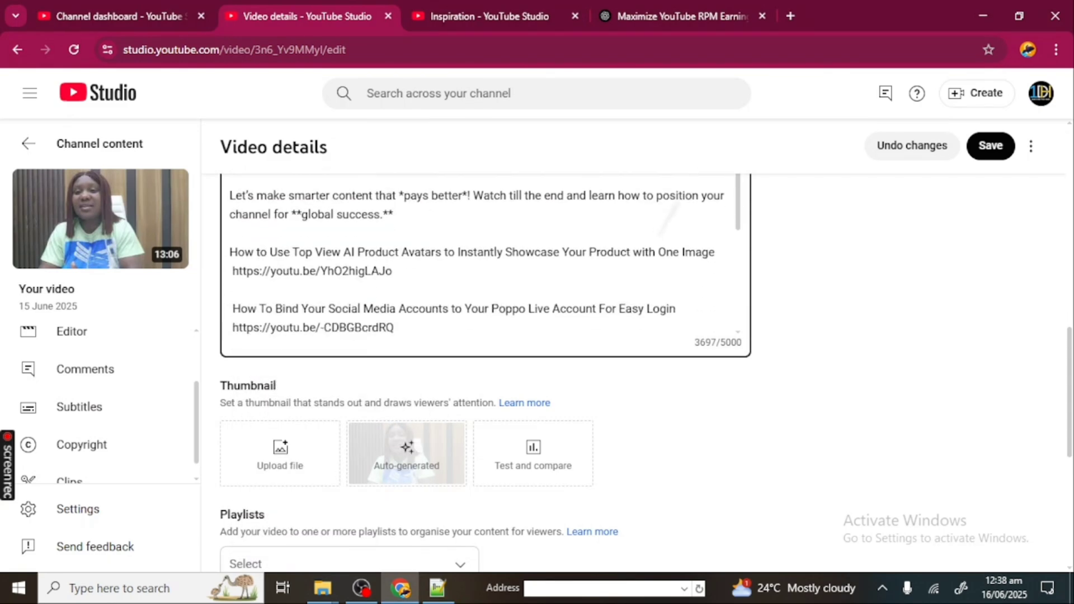
{"action": "scroll", "coordinate": [447, 263], "scroll_direction": "up", "scroll_amount": 2}
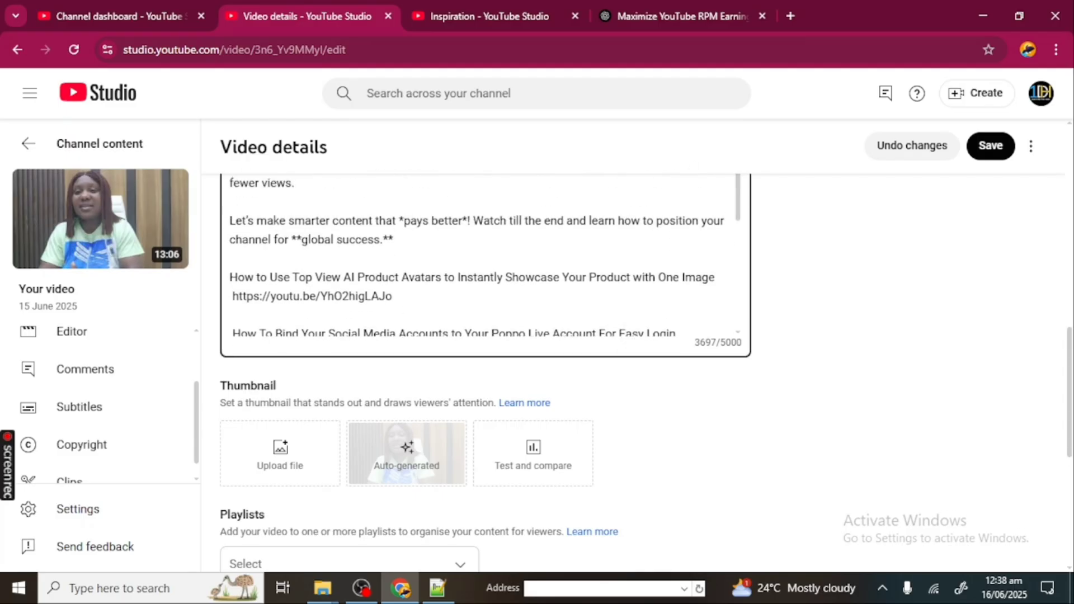
{"action": "scroll", "coordinate": [485, 257], "scroll_direction": "down", "scroll_amount": 1}
{"action": "scroll", "coordinate": [485, 257], "scroll_direction": "up", "scroll_amount": 1}
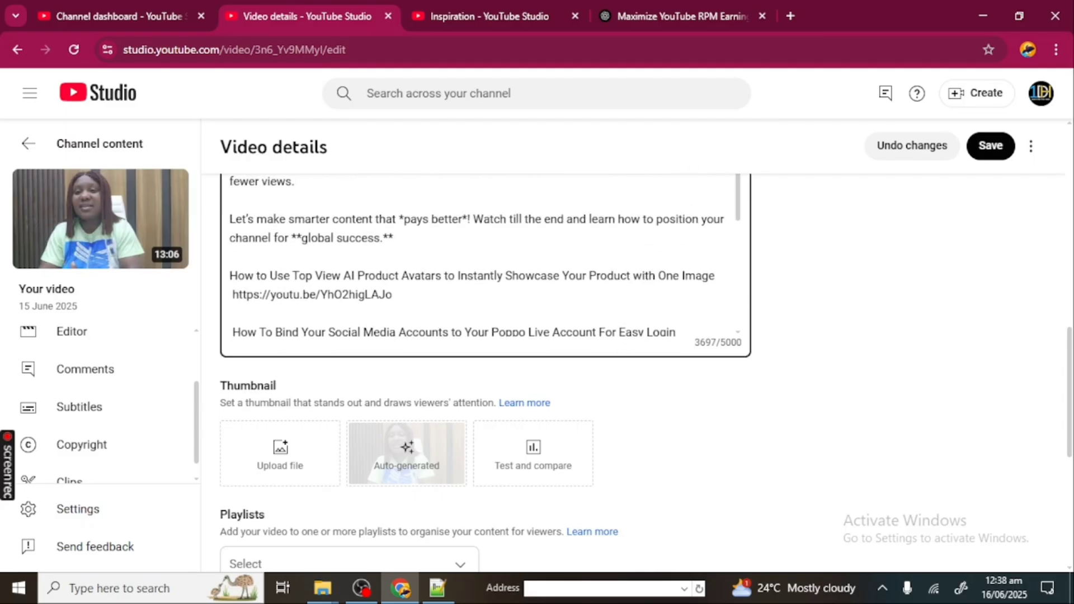
{"action": "scroll", "coordinate": [483, 257], "scroll_direction": "up", "scroll_amount": 2}
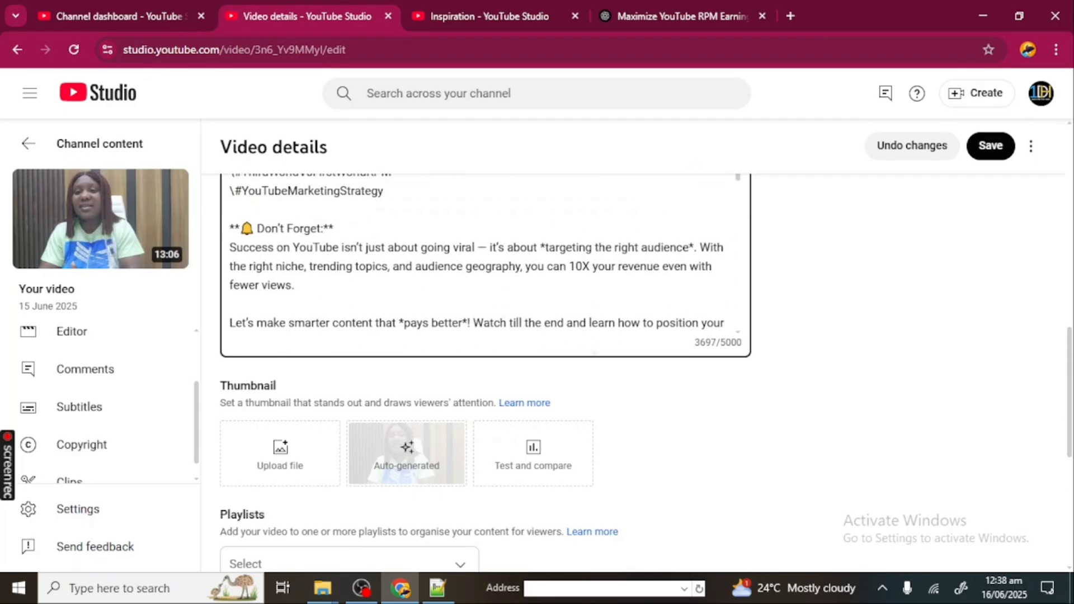
{"action": "scroll", "coordinate": [484, 257], "scroll_direction": "down", "scroll_amount": 1}
{"action": "scroll", "coordinate": [484, 257], "scroll_direction": "down", "scroll_amount": 1}
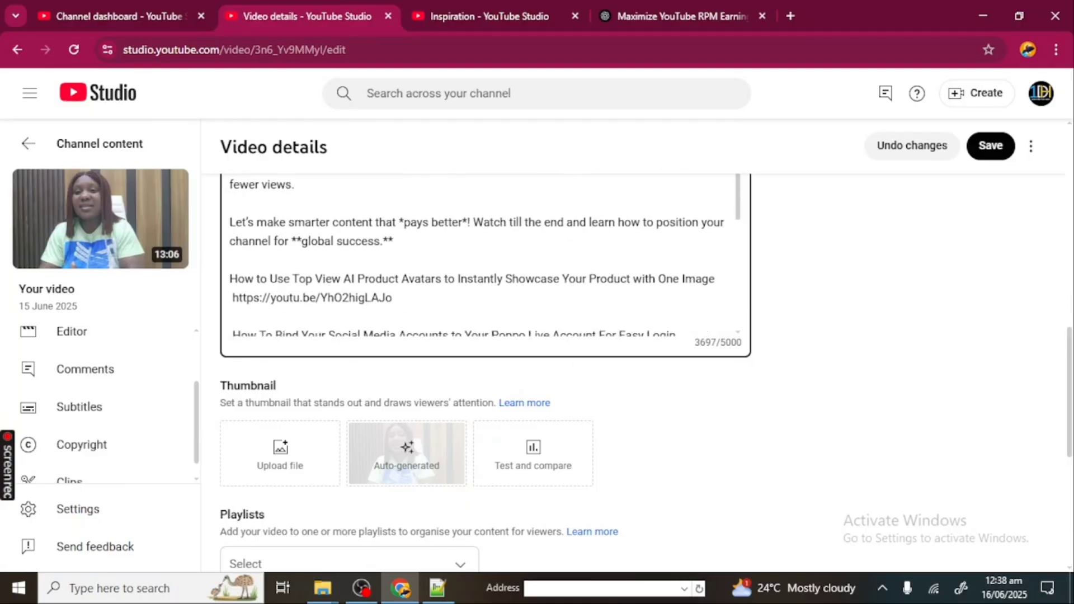
Add the intro line 'You can catch up with our other videos:' above the links, followed by a blank line.
{"action": "left_click", "coordinate": [276, 260]}
{"action": "key", "text": "Return"}
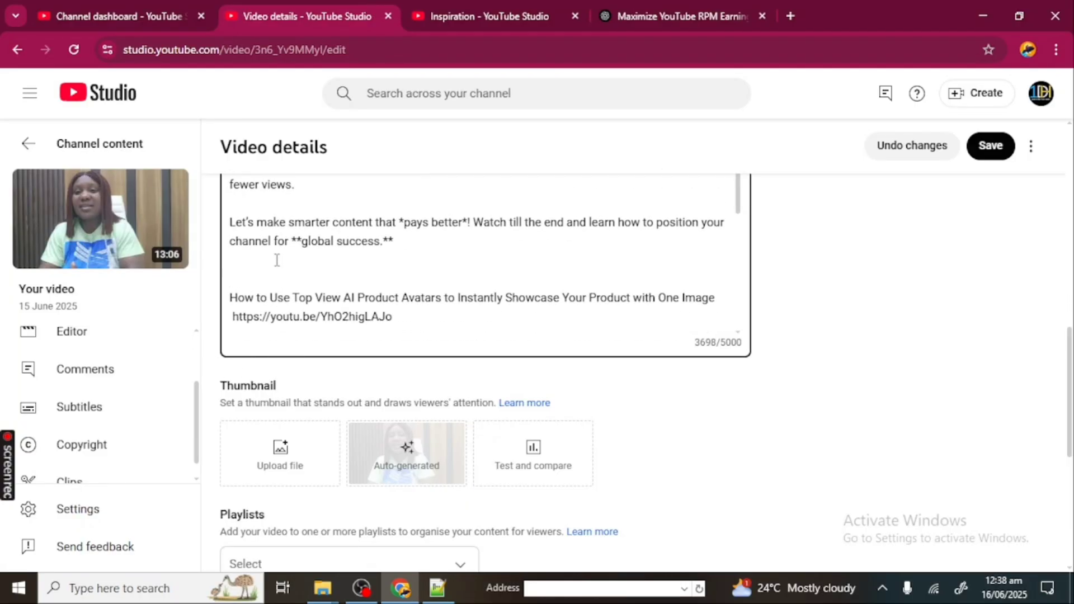
{"action": "type", "text": "you"}
{"action": "key", "text": "BackSpace"}
{"action": "key", "text": "BackSpace"}
{"action": "type", "text": "Y"}
{"action": "key", "text": "BackSpace"}
{"action": "key", "text": "BackSpace"}
{"action": "type", "text": "y"}
{"action": "key", "text": "BackSpace"}
{"action": "type", "text": "Y"}
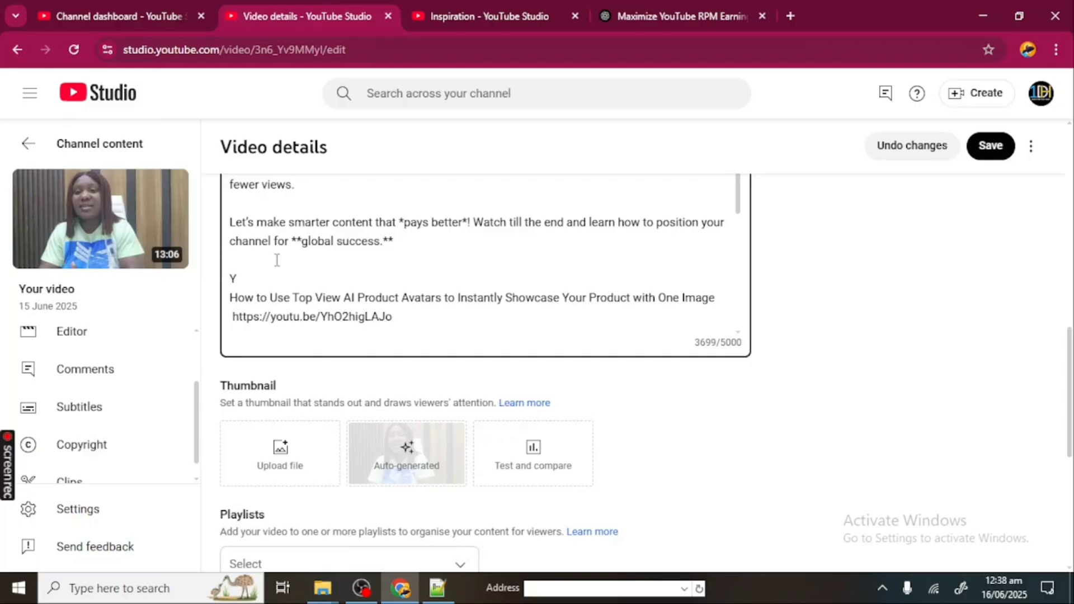
{"action": "type", "text": "o"}
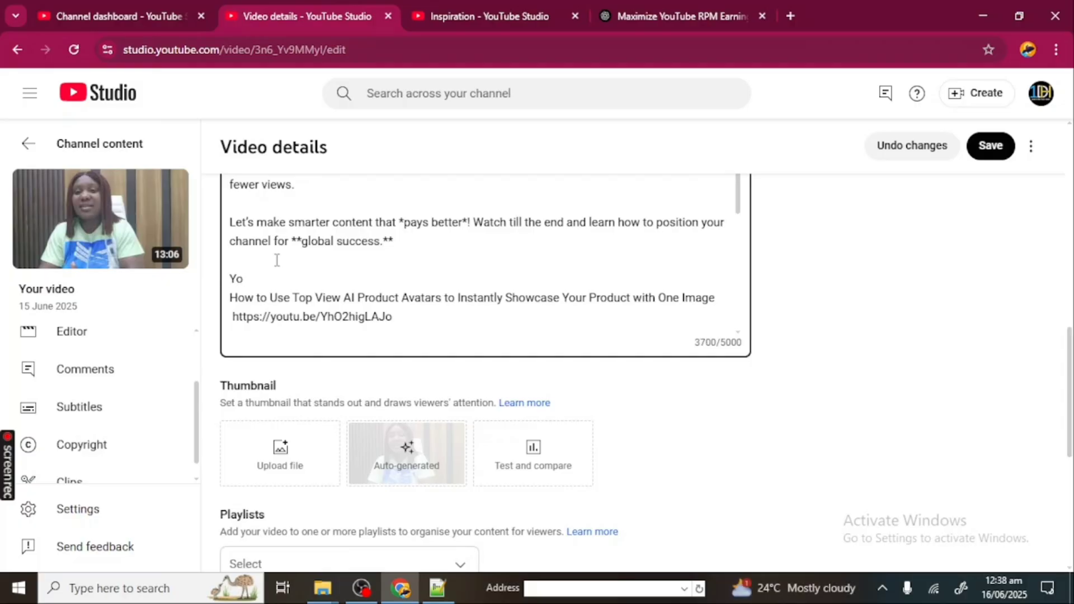
{"action": "type", "text": "u can catch"}
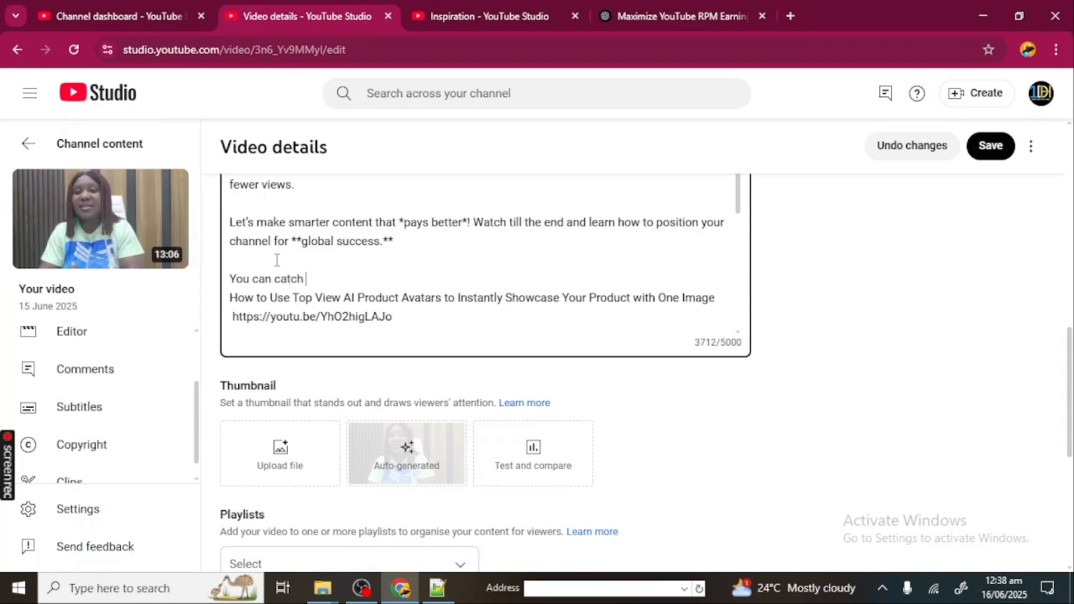
{"action": "type", "text": " up with our other videos"}
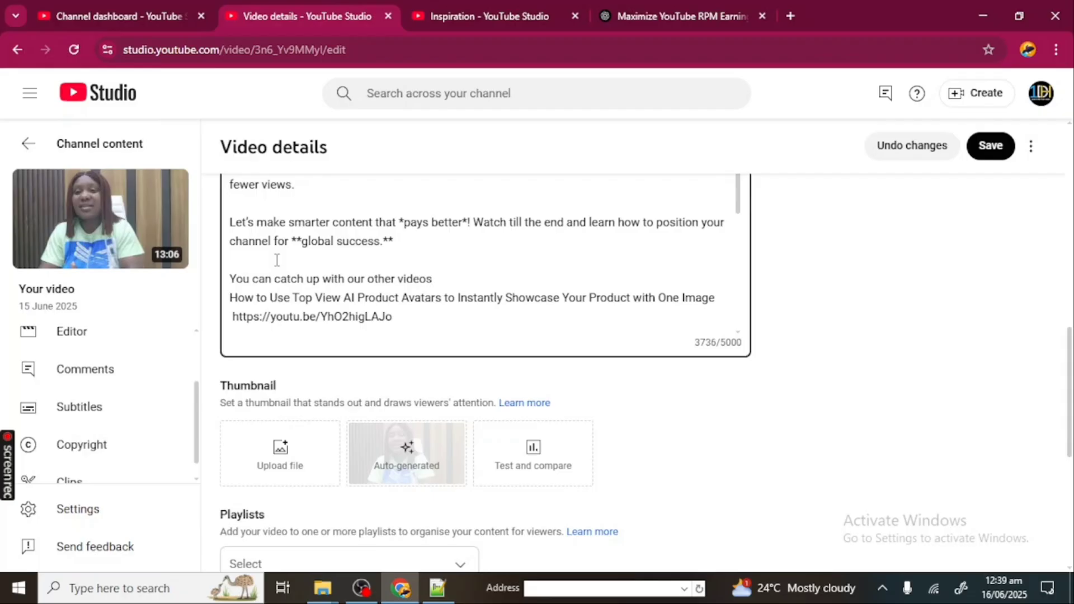
{"action": "type", "text": ":"}
{"action": "key", "text": "Return"}
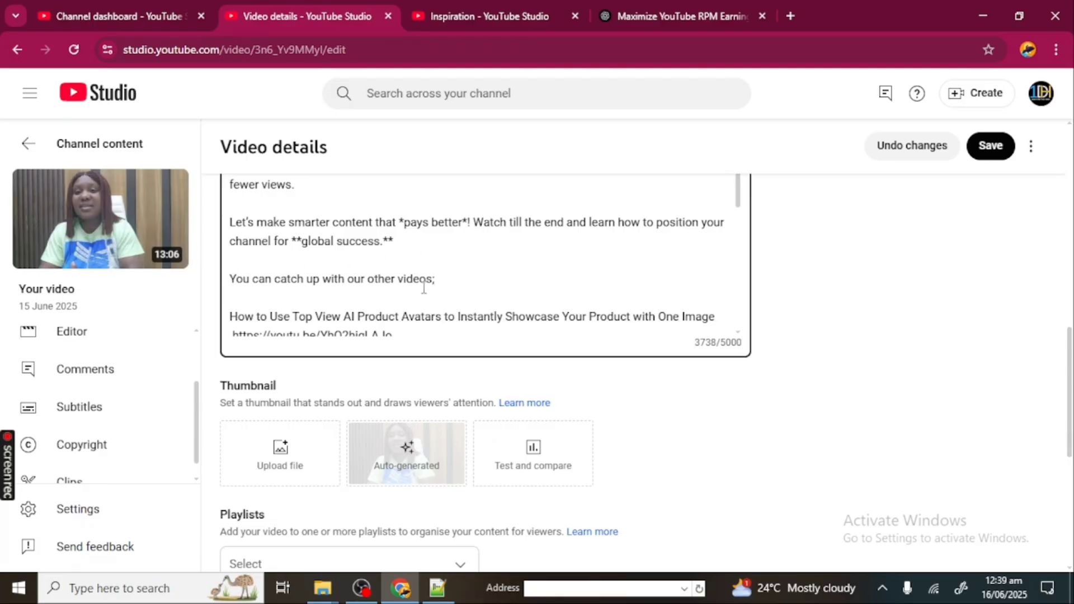
{"action": "scroll", "coordinate": [423, 288], "scroll_direction": "down", "scroll_amount": 3}
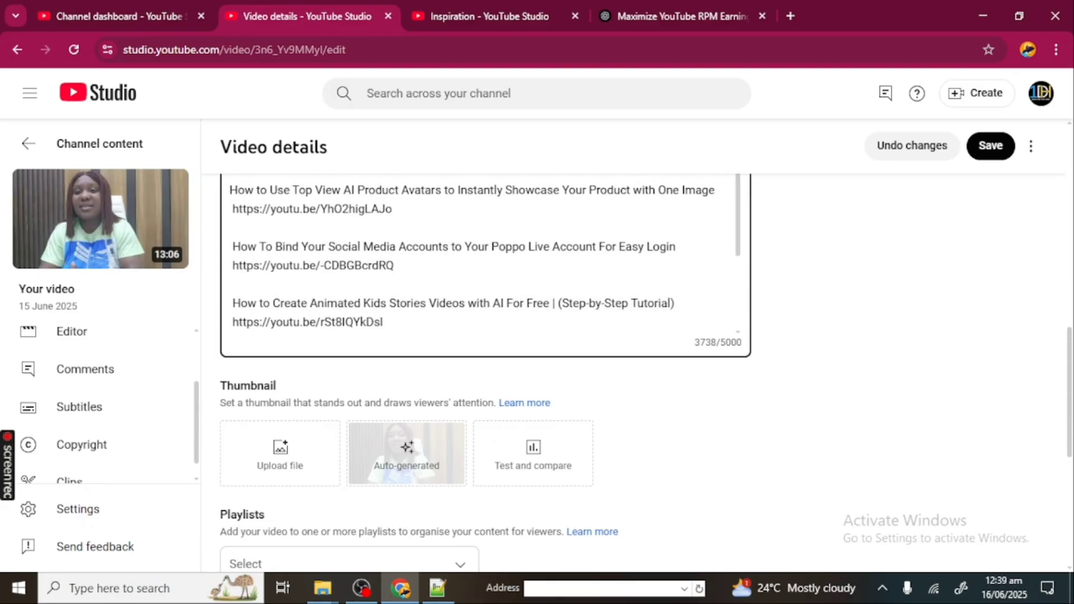
{"action": "scroll", "coordinate": [485, 255], "scroll_direction": "down", "scroll_amount": 5}
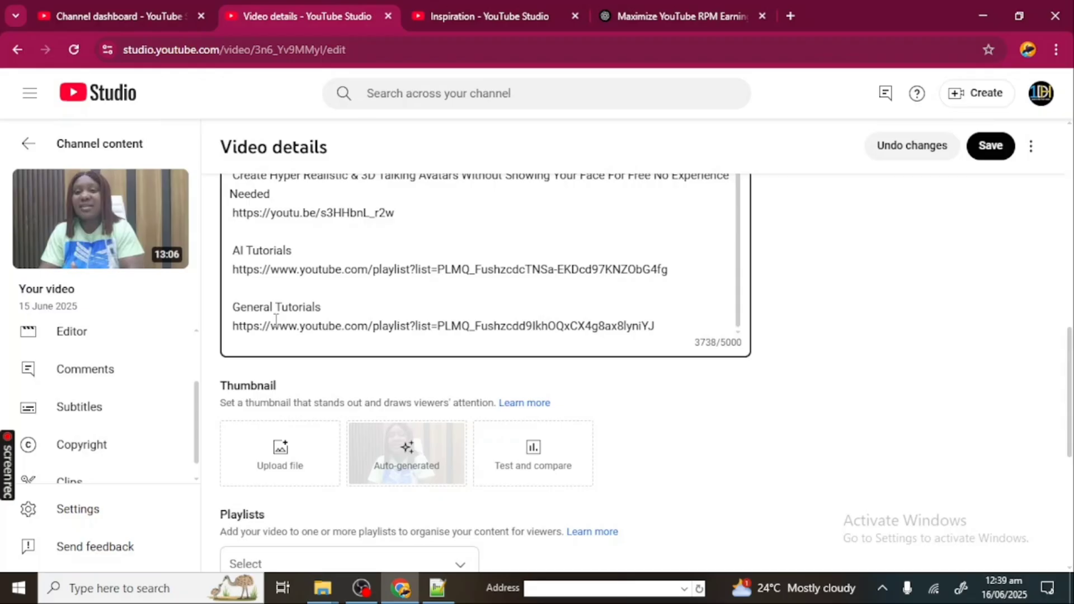
{"action": "scroll", "coordinate": [481, 263], "scroll_direction": "up", "scroll_amount": 8}
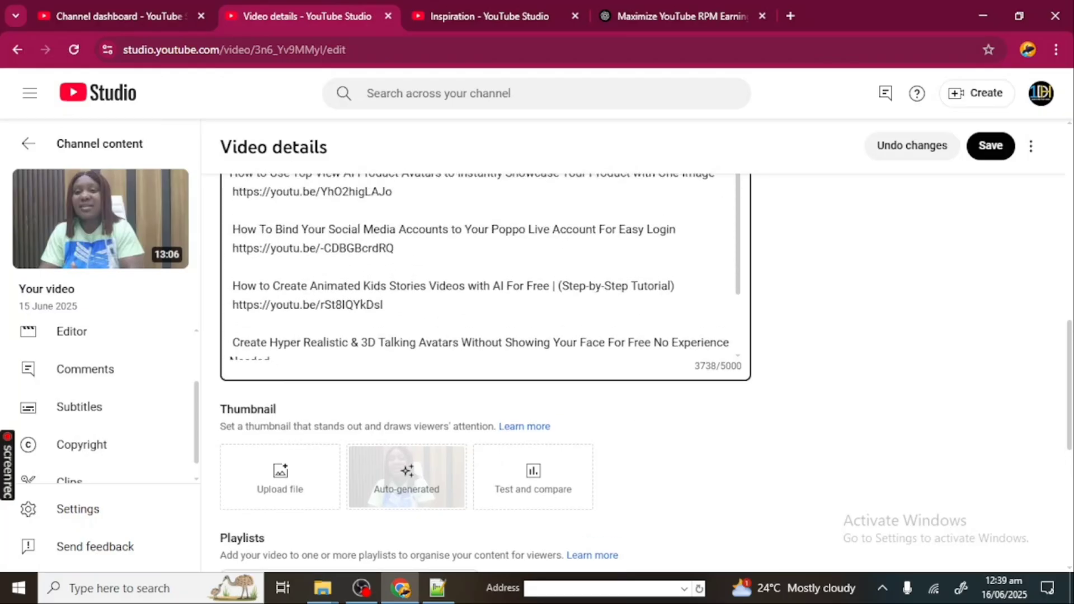
{"action": "scroll", "coordinate": [486, 372], "scroll_direction": "up", "scroll_amount": 5}
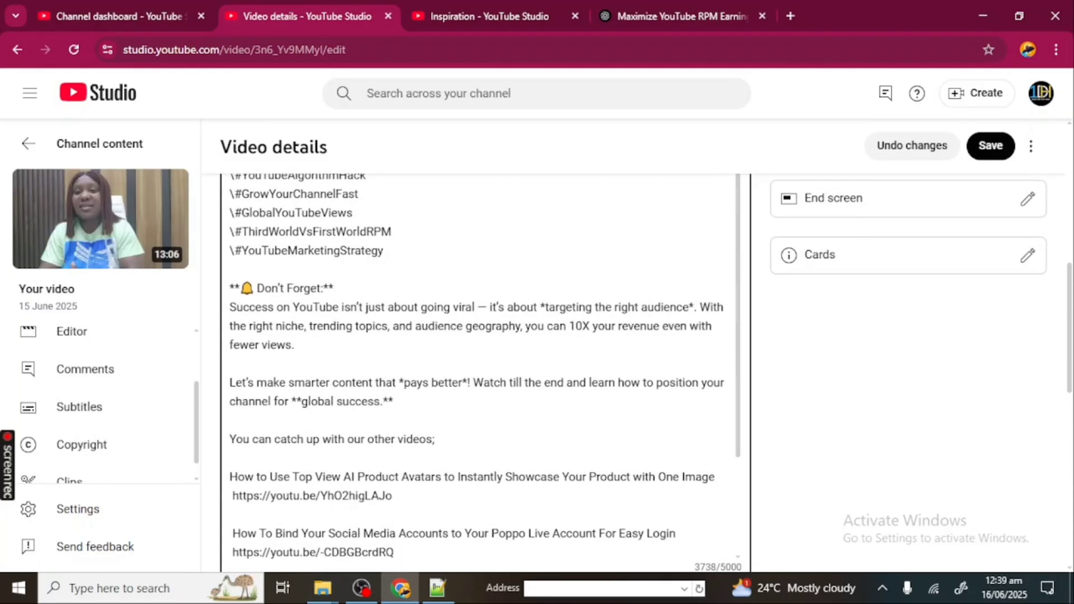
{"action": "scroll", "coordinate": [481, 369], "scroll_direction": "up", "scroll_amount": 8}
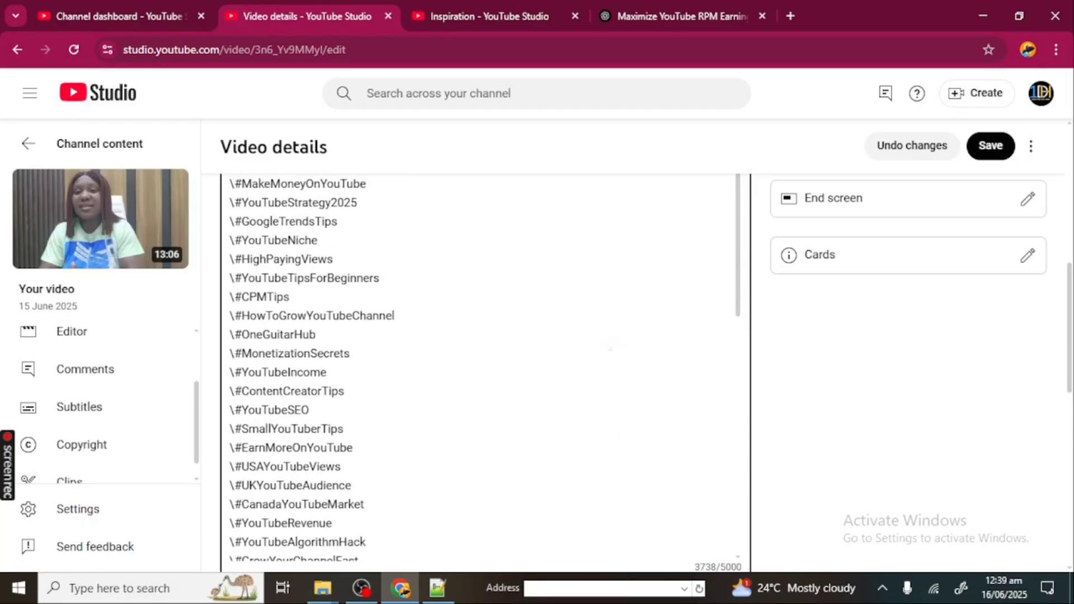
{"action": "scroll", "coordinate": [486, 372], "scroll_direction": "up", "scroll_amount": 8}
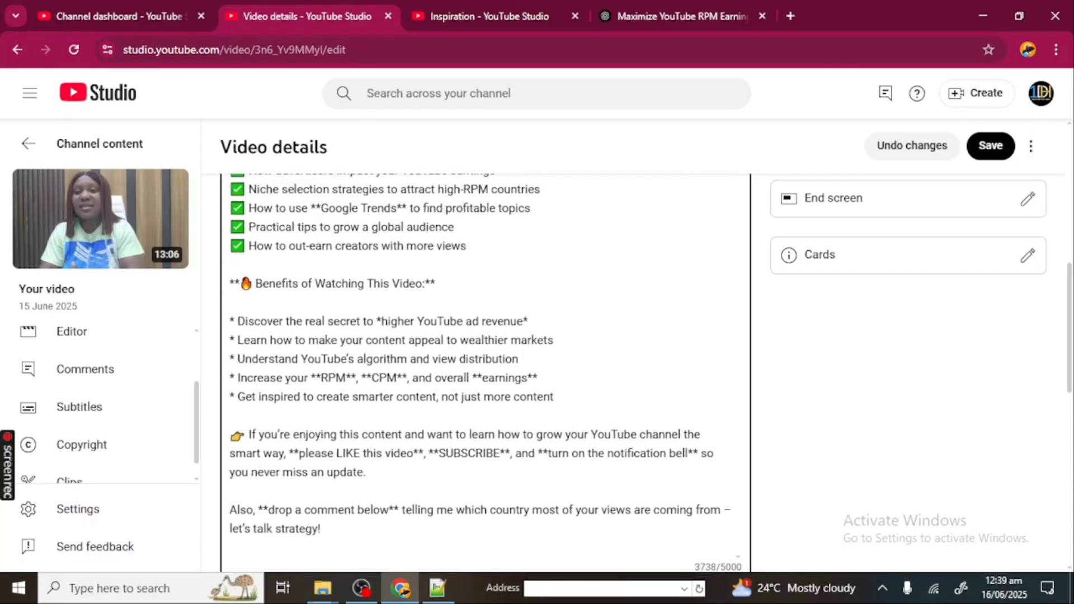
{"action": "scroll", "coordinate": [486, 372], "scroll_direction": "up", "scroll_amount": 6}
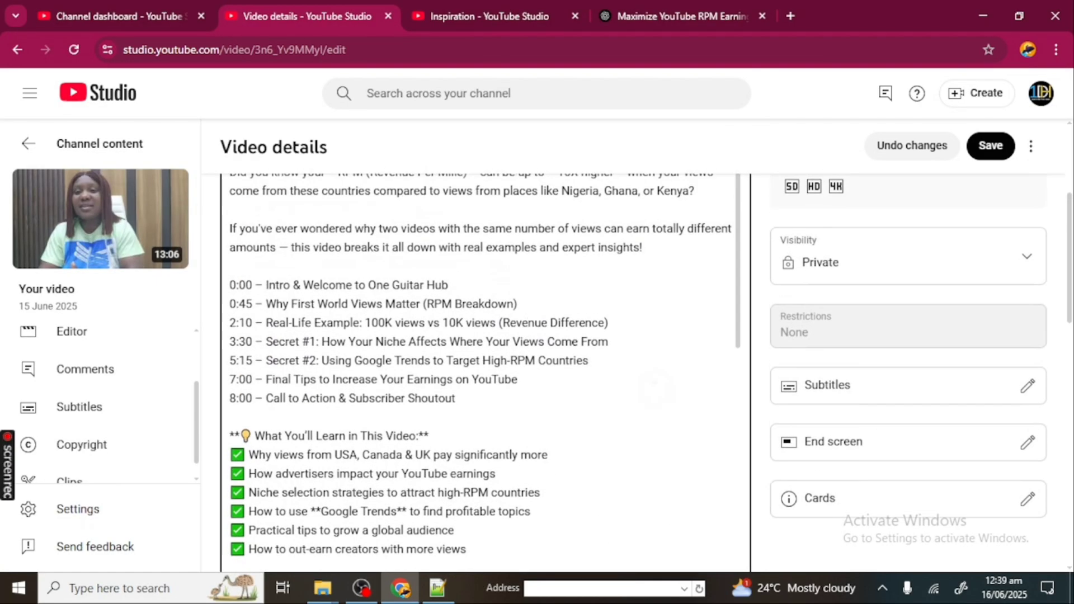
{"action": "scroll", "coordinate": [485, 373], "scroll_direction": "up", "scroll_amount": 2}
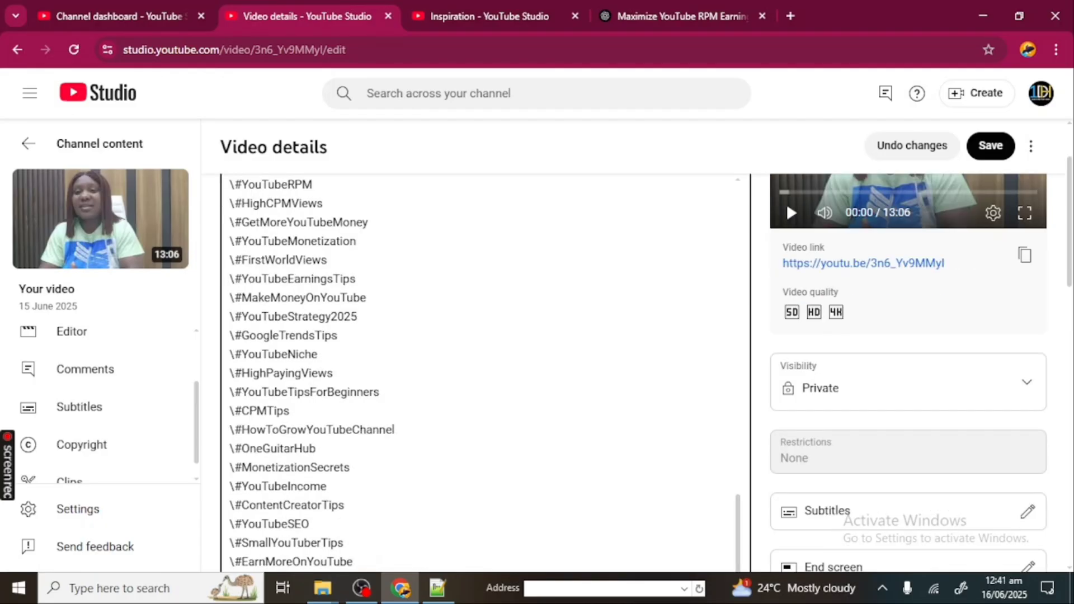
{"action": "scroll", "coordinate": [484, 373], "scroll_direction": "up", "scroll_amount": 15}
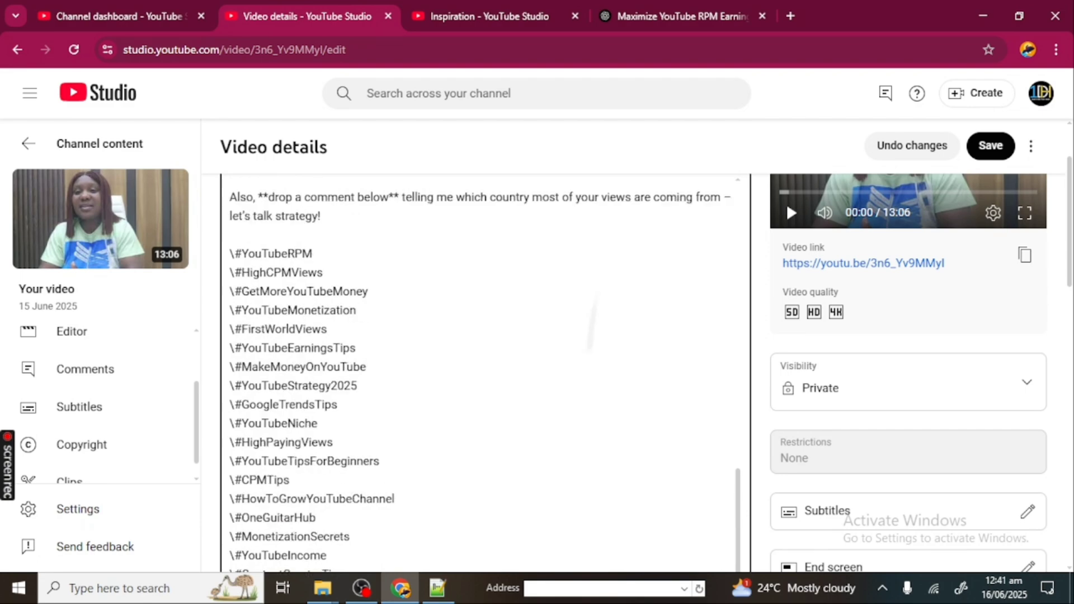
{"action": "scroll", "coordinate": [485, 371], "scroll_direction": "up", "scroll_amount": 4}
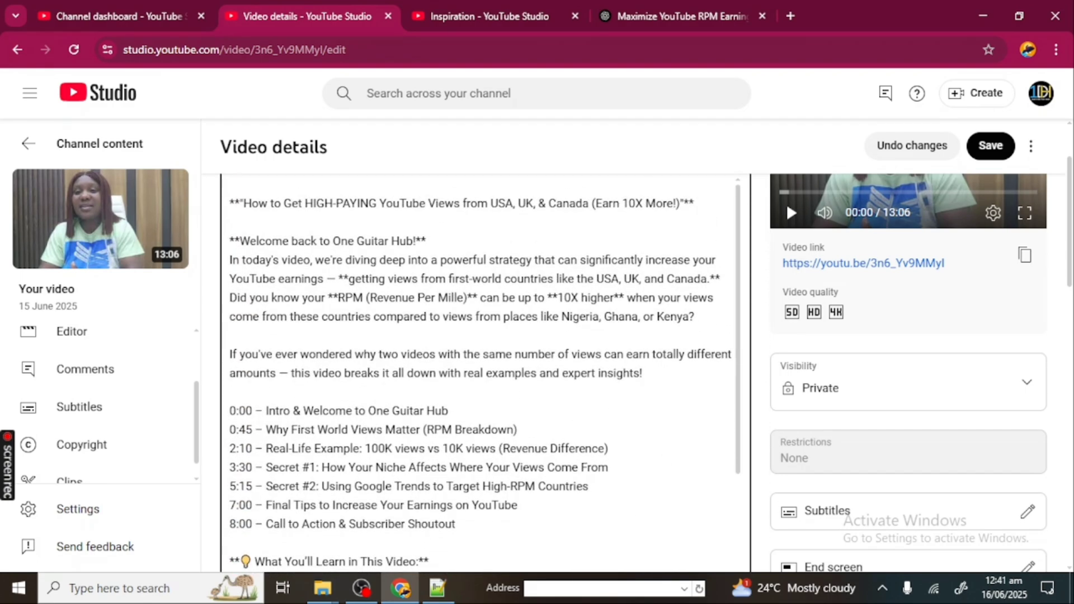